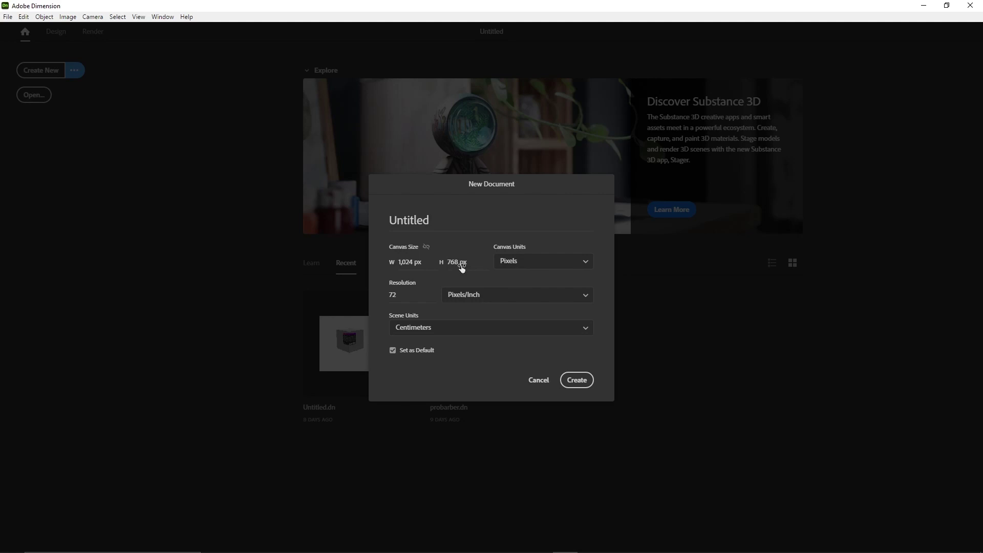
Create a new 1,024 x 768 px document at 72 pixels/inch with the scene units set to millimeters.
click(552, 263)
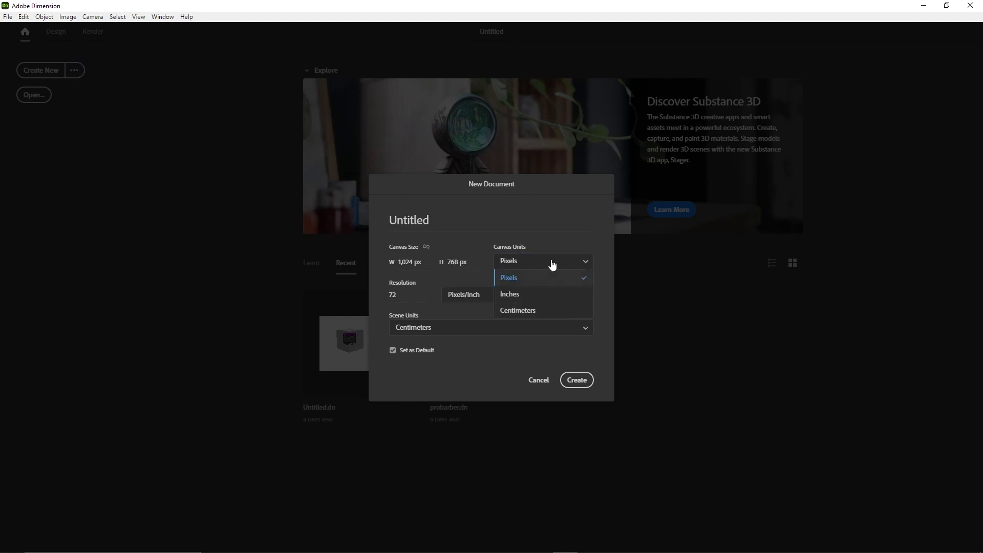
click(552, 263)
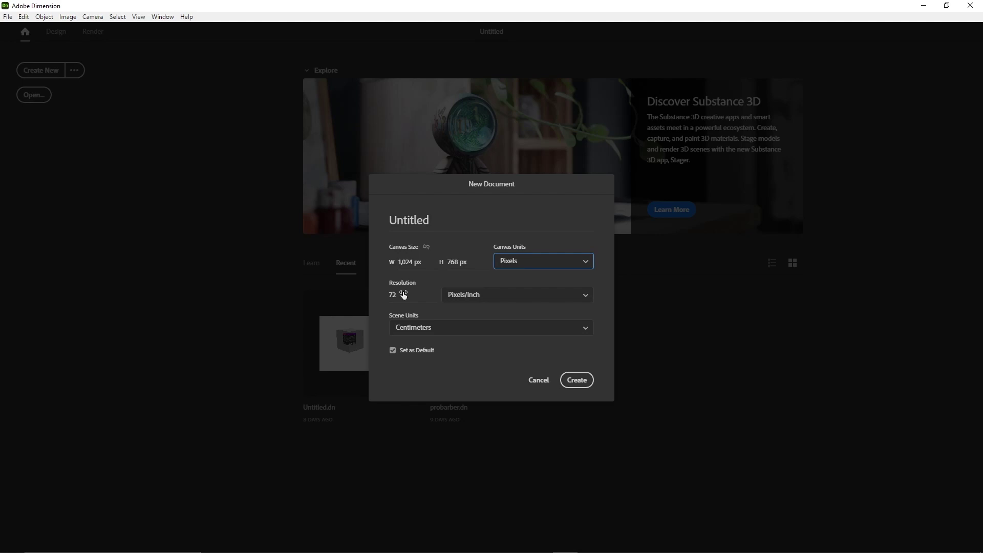
click(456, 333)
click(433, 349)
click(577, 380)
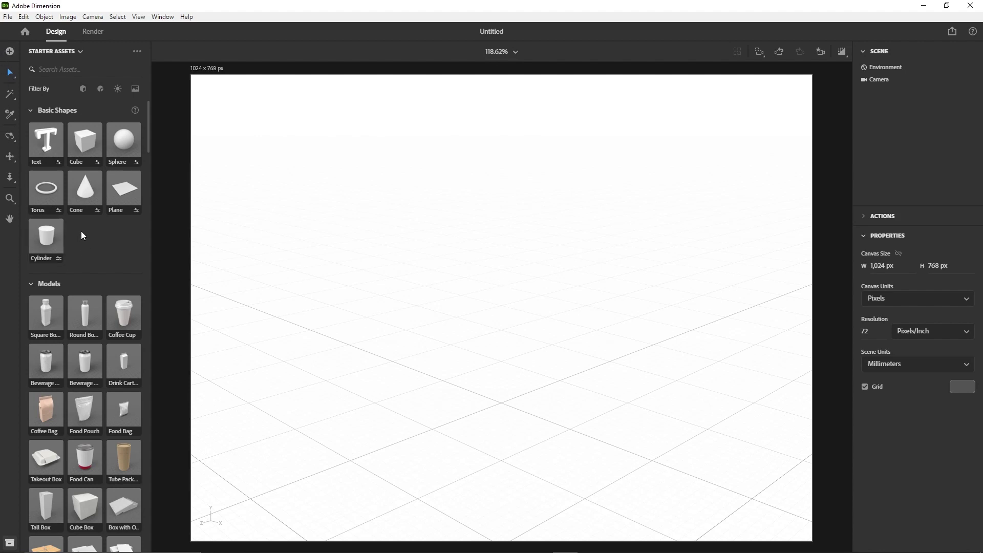
Place a basic cube from the starter assets in the middle of the canvas.
click(80, 55)
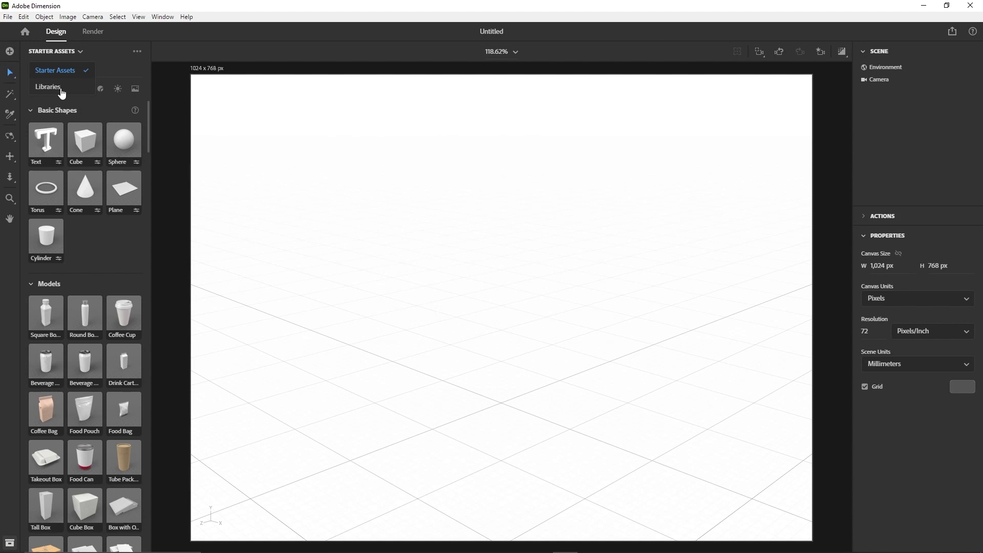
click(74, 71)
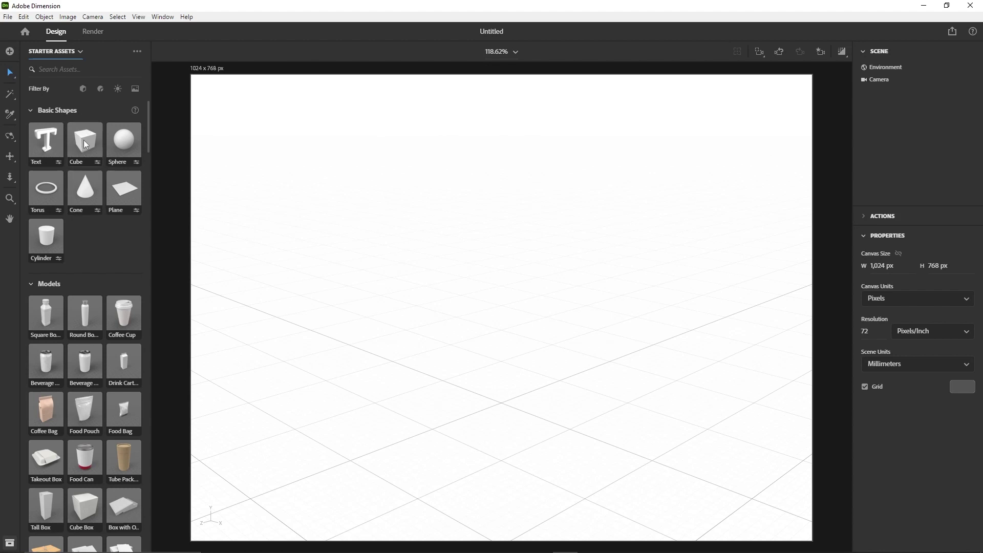
drag(85, 145, 511, 372)
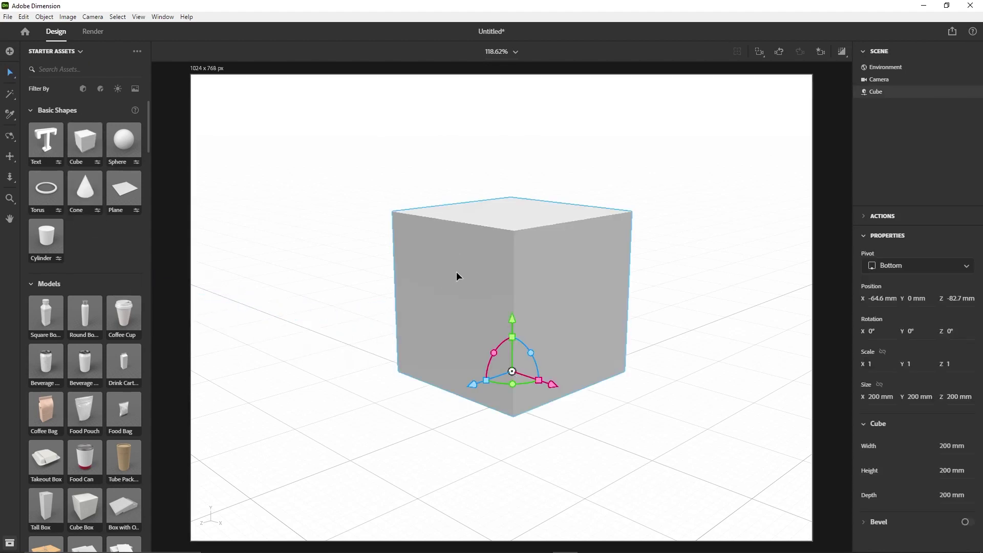
Add a Beverage Can model and place it beside the cube at about X -216.6 mm, Z 120.8 mm.
scroll(93, 325, down, 5)
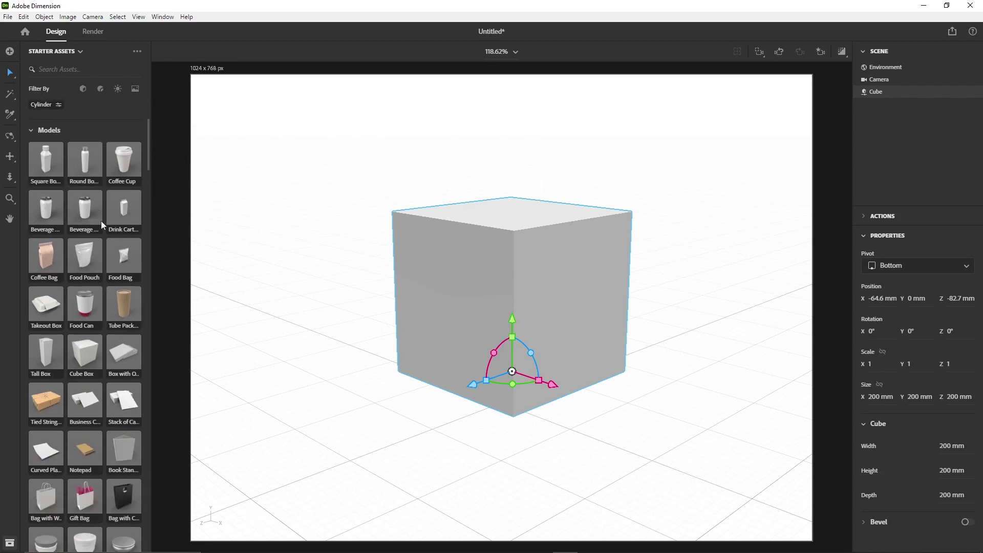
drag(91, 203, 347, 286)
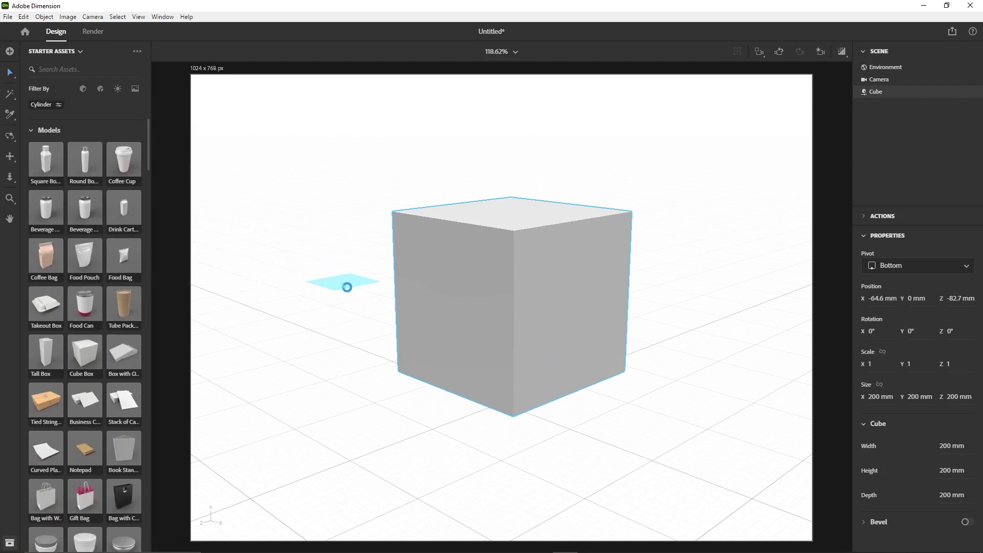
drag(354, 246, 296, 282)
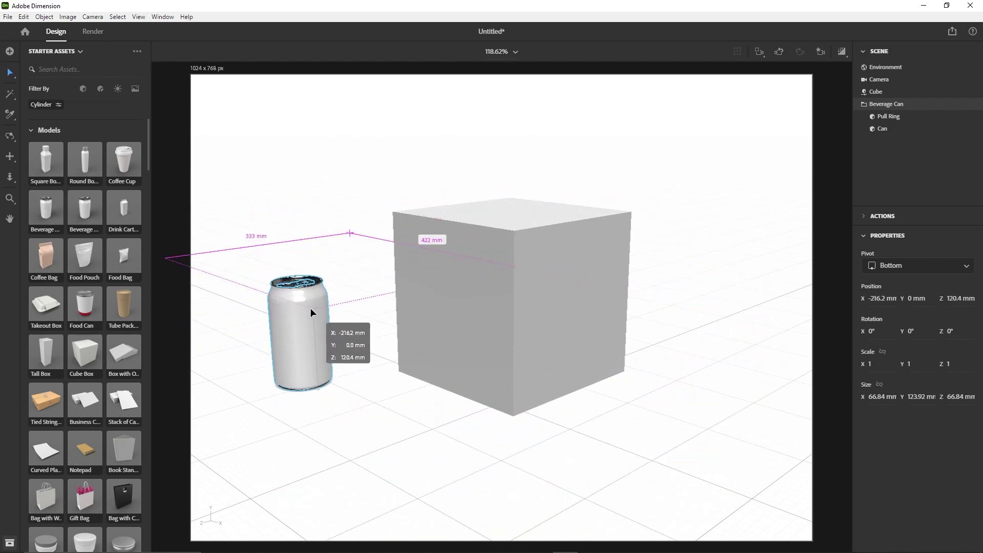
Add 3D text in front of the cube and replace its Lorem ipsum wording with the person's first name.
scroll(84, 169, up, 3)
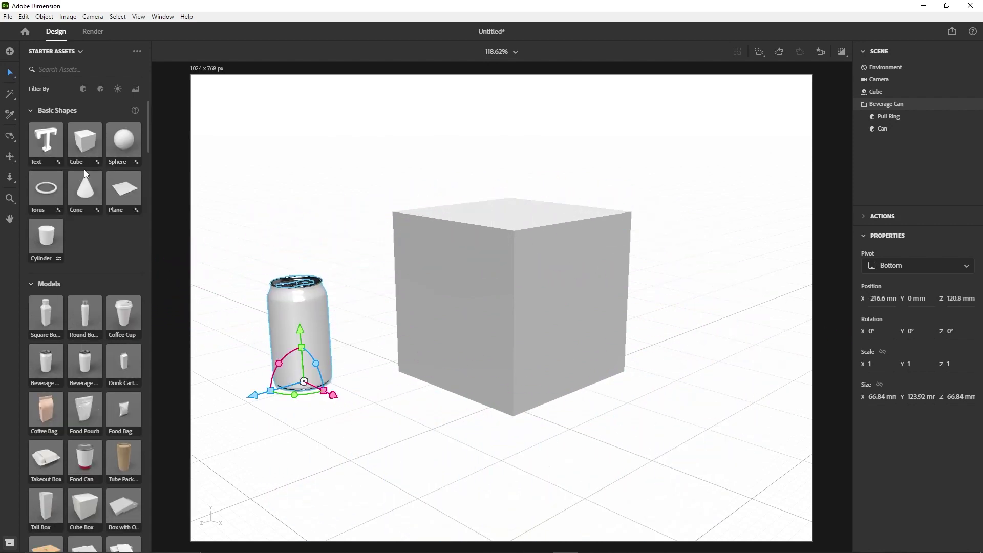
scroll(106, 246, down, 3)
scroll(77, 195, up, 3)
drag(47, 147, 583, 431)
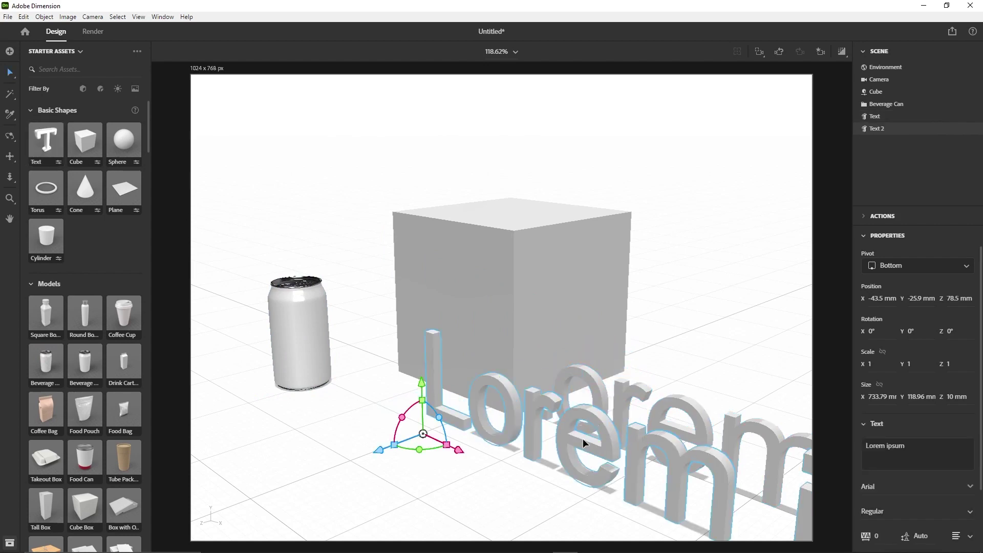
click(916, 452)
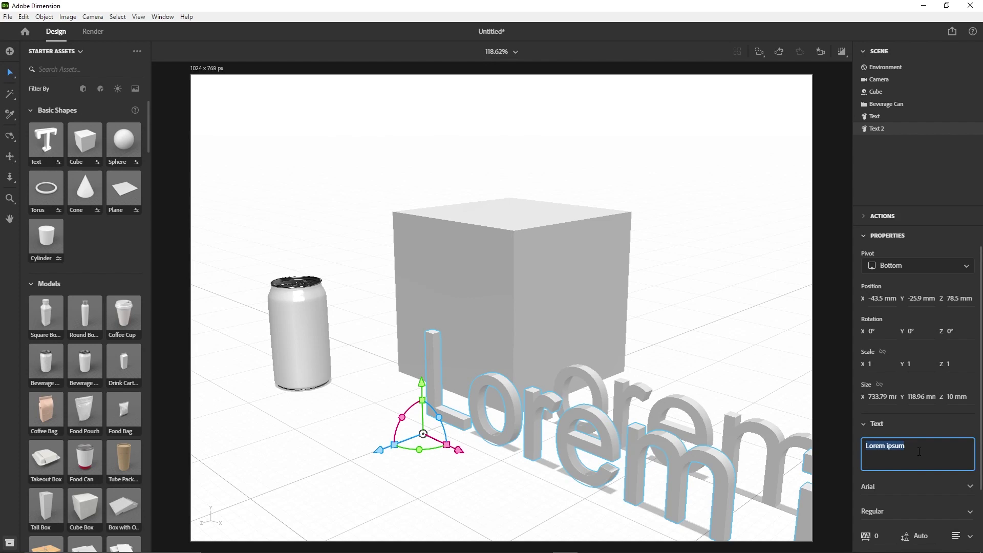
text(Eren)
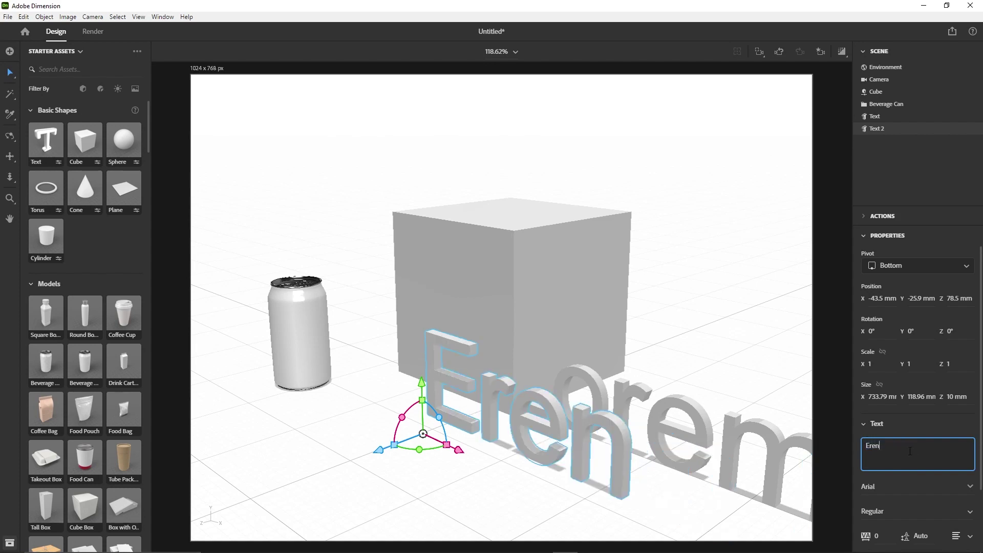
Delete the extra Lorem ipsum text object and move the name text behind the beverage can.
click(693, 259)
click(713, 435)
key(Delete)
click(543, 419)
drag(543, 419, 387, 293)
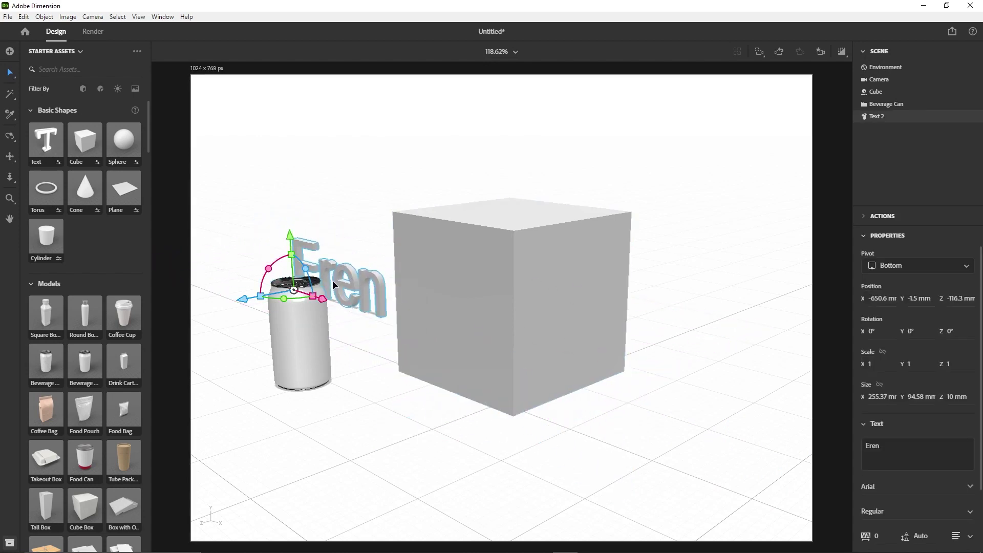
Add a Food Can model in front of the cube, next to the beverage can.
scroll(103, 260, down, 5)
scroll(108, 268, up, 5)
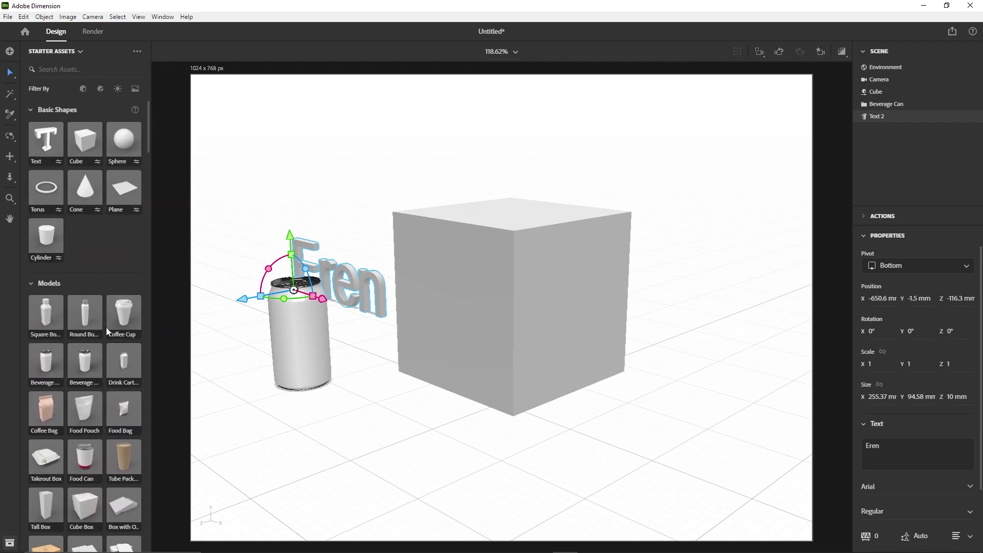
scroll(106, 327, down, 4)
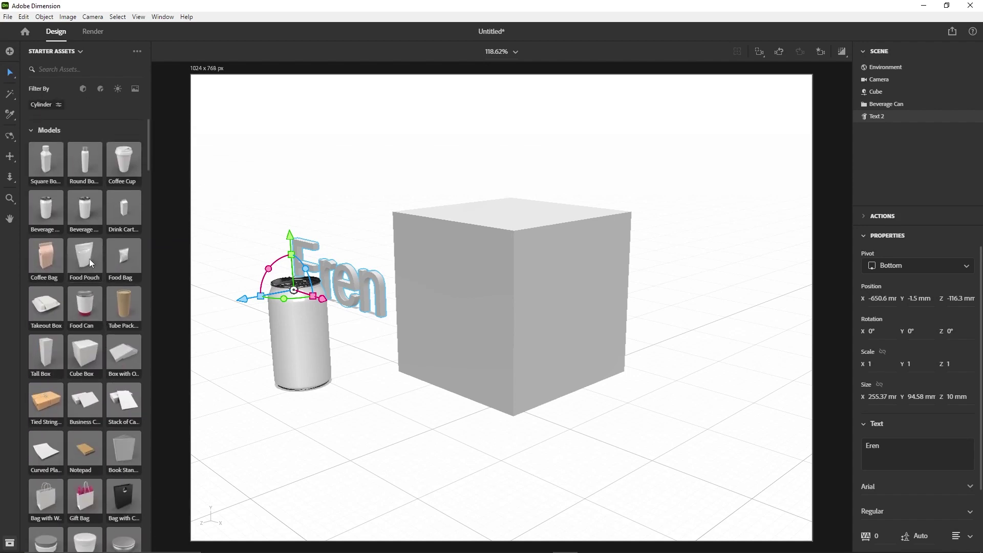
drag(84, 304, 393, 413)
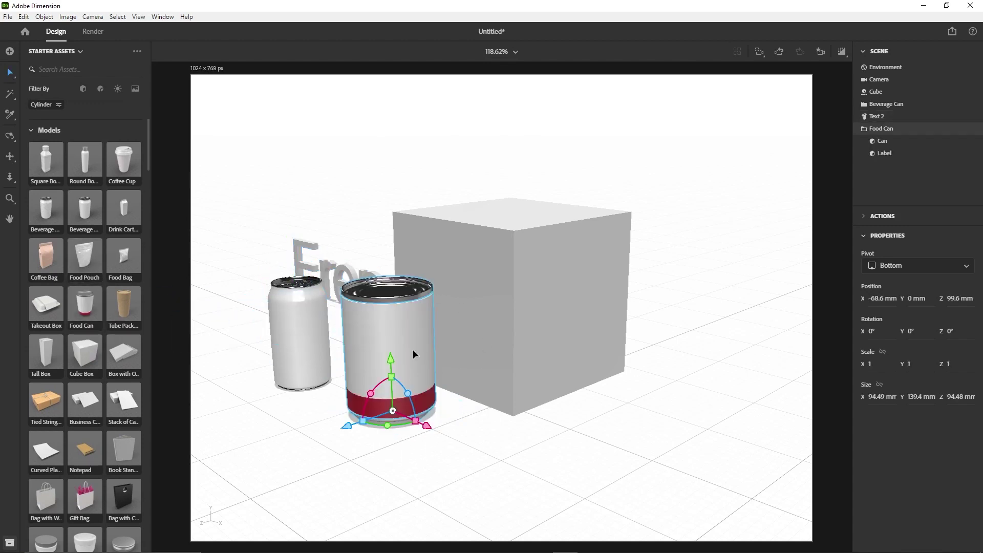
Move the food can forward to about X 8.2 mm, Z 166.4 mm and apply the standard Metal material to it.
scroll(79, 375, down, 10)
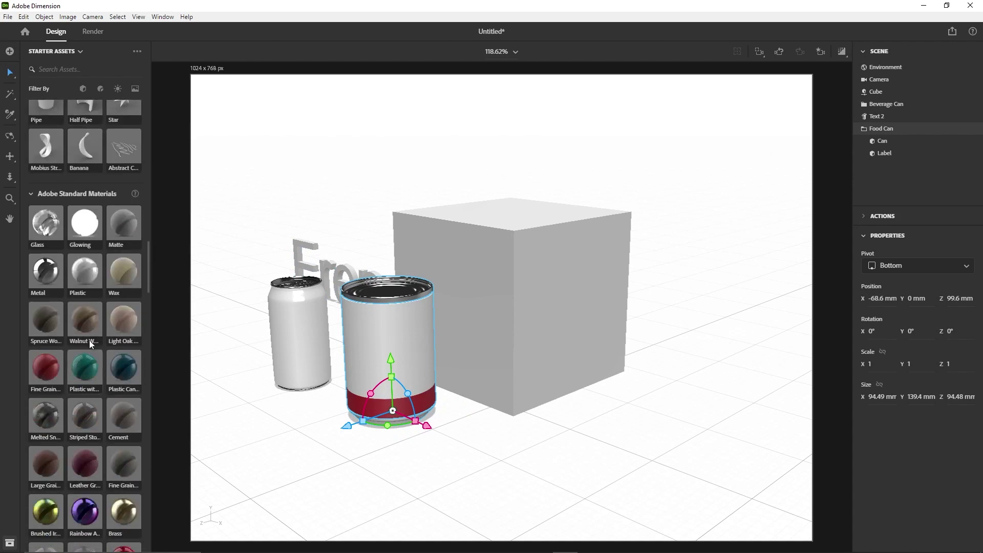
scroll(108, 338, down, 2)
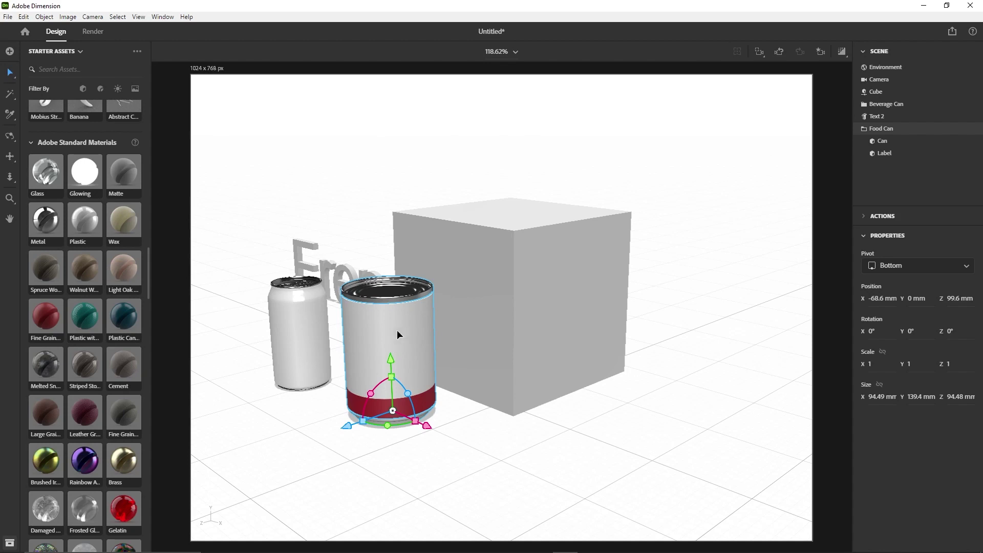
drag(386, 328, 377, 369)
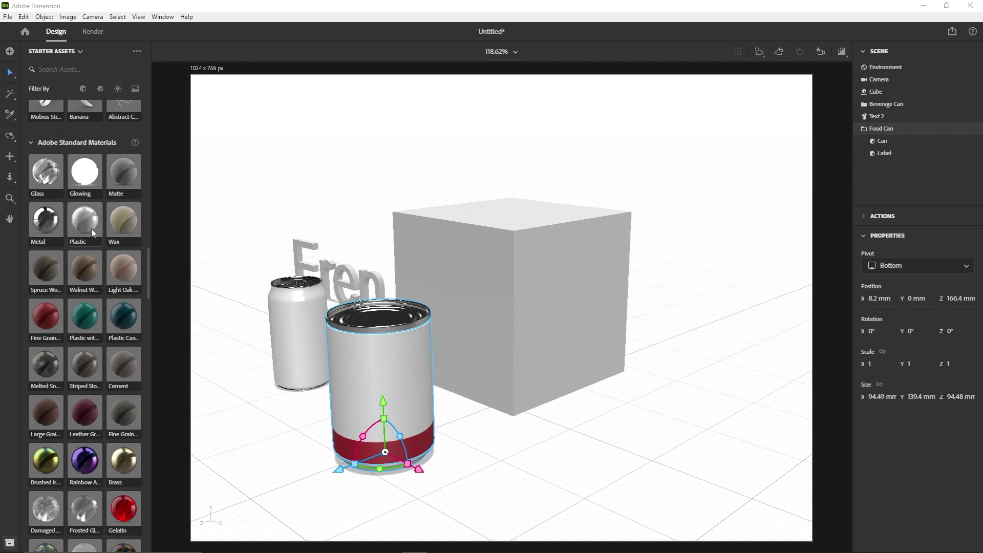
click(48, 219)
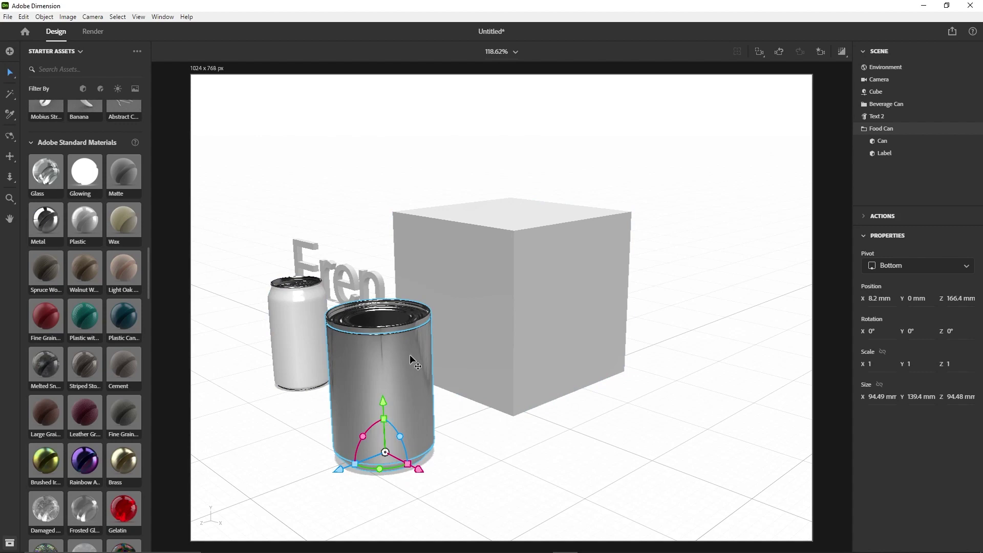
Orbit the camera around the objects to a slightly higher angle and show the scene from farther away.
key(1)
drag(409, 356, 386, 370)
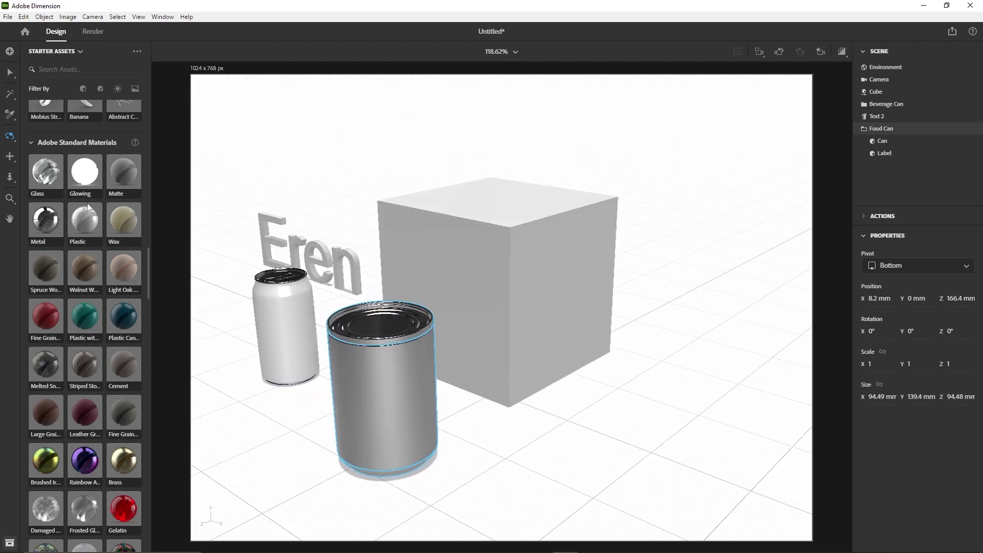
scroll(79, 270, down, 10)
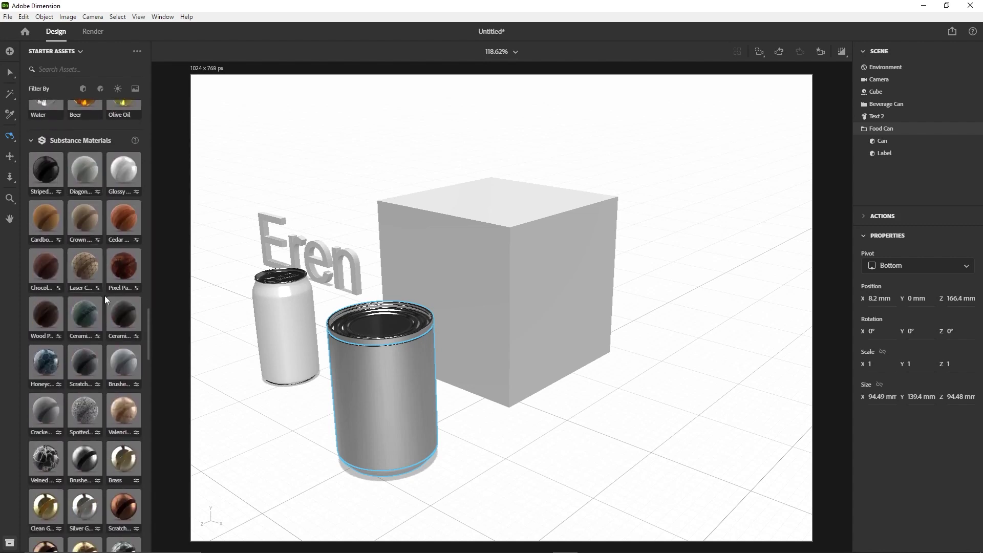
scroll(108, 358, up, 1)
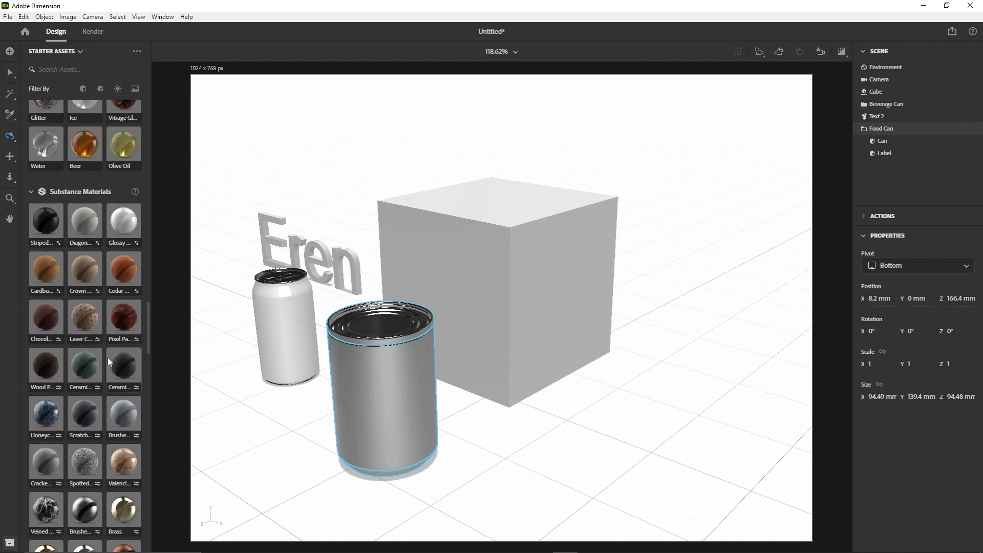
scroll(107, 358, down, 6)
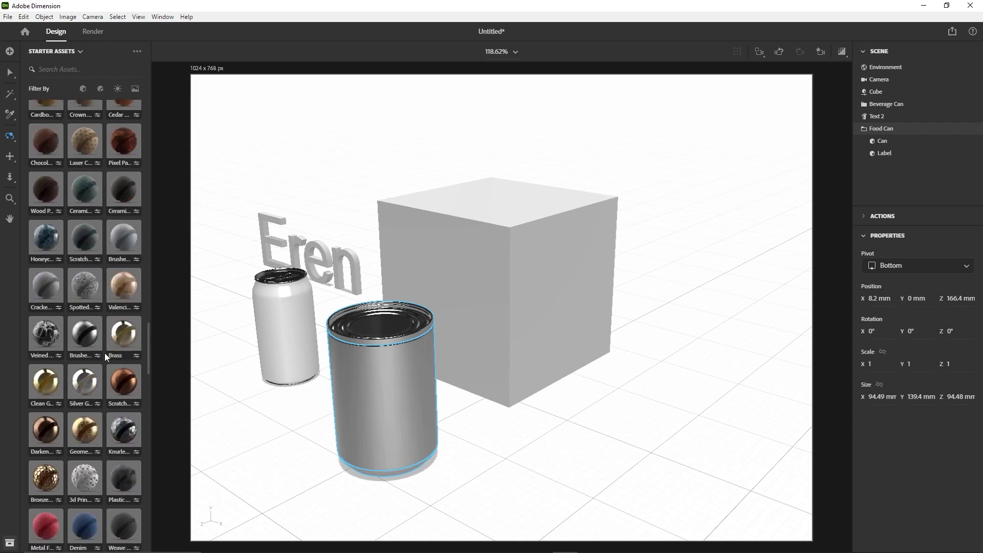
drag(85, 302, 385, 356)
Add a Square Light from the directional lights to the scene.
scroll(123, 345, down, 10)
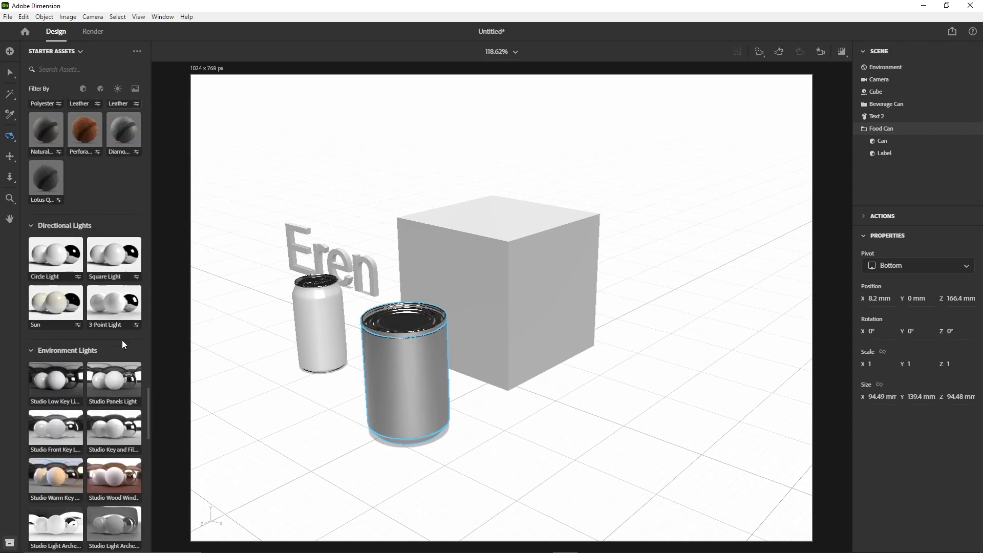
scroll(117, 346, down, 1)
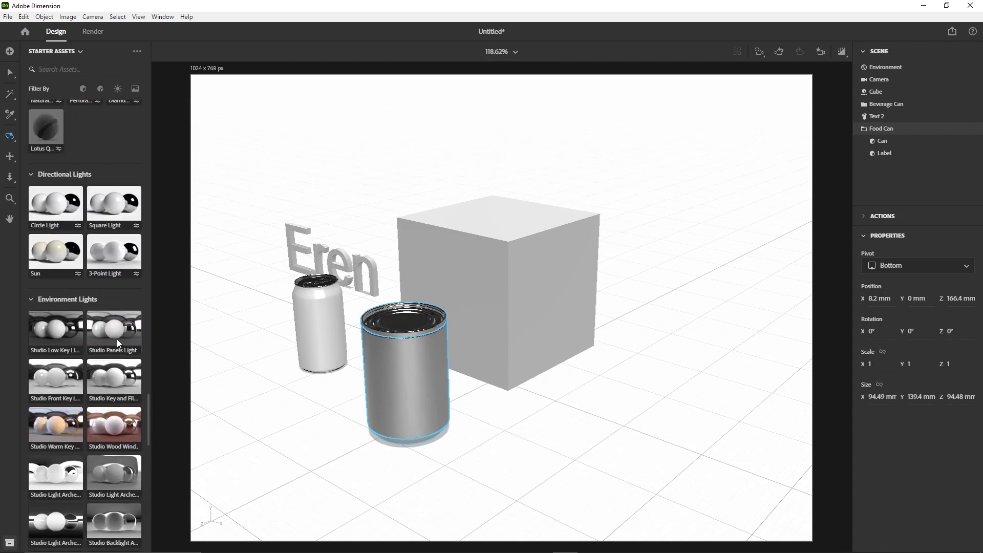
click(123, 214)
Try the wood window and Studio Panels Light environment lights, and apply another studio preset that brightens the can tops.
scroll(112, 307, down, 2)
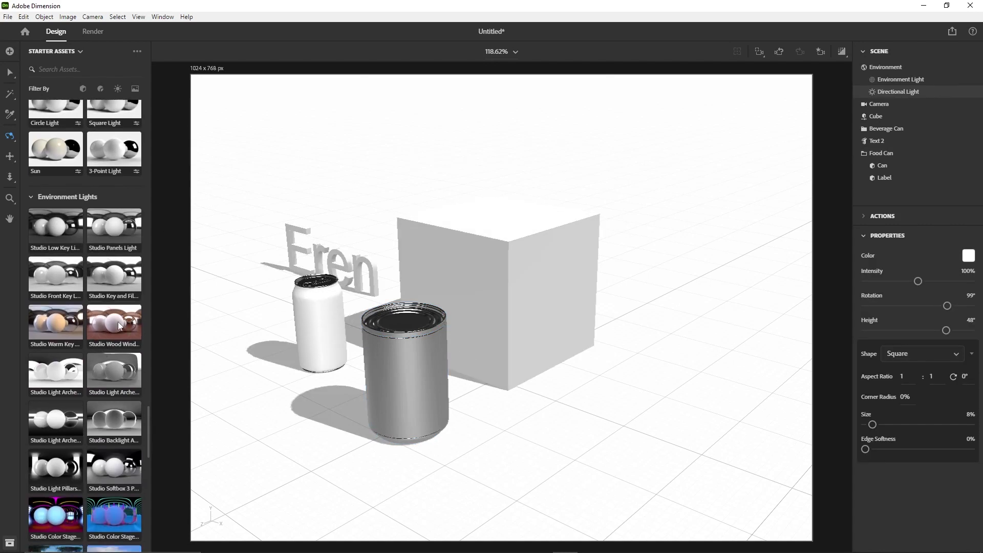
click(123, 325)
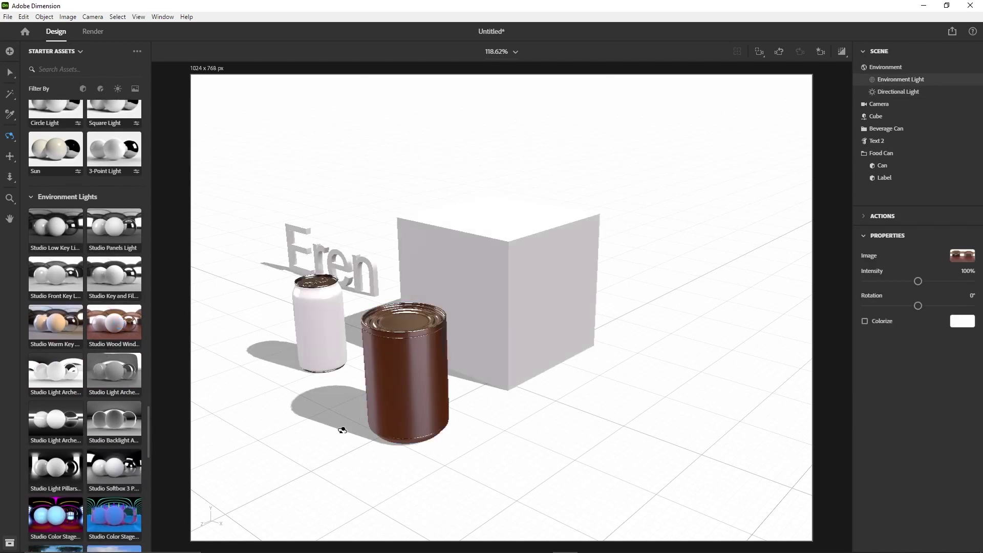
click(127, 235)
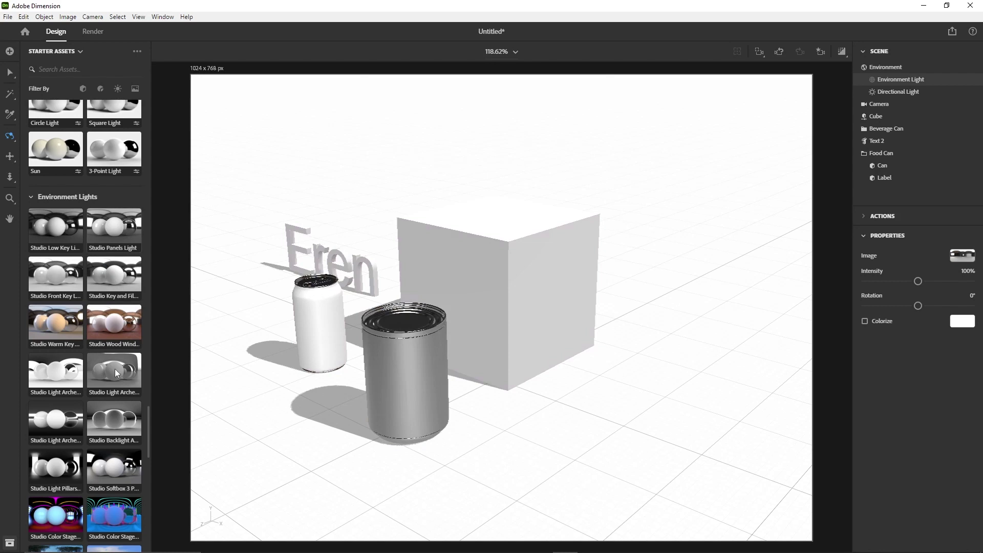
click(126, 457)
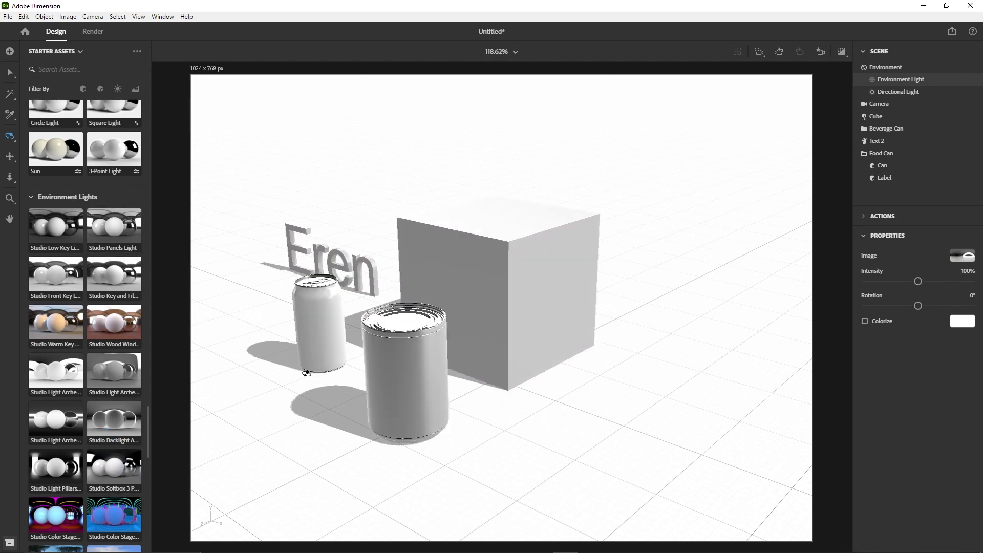
Orbit the camera to a higher viewpoint with the Orbit Tool and turn it with the Tripod Tool to reframe the objects.
click(10, 138)
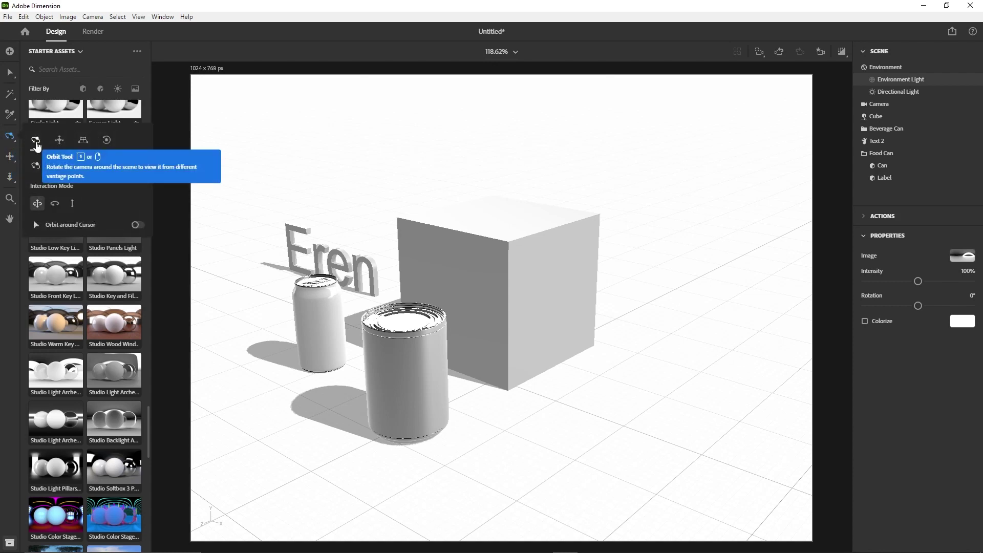
drag(447, 272, 370, 273)
click(9, 137)
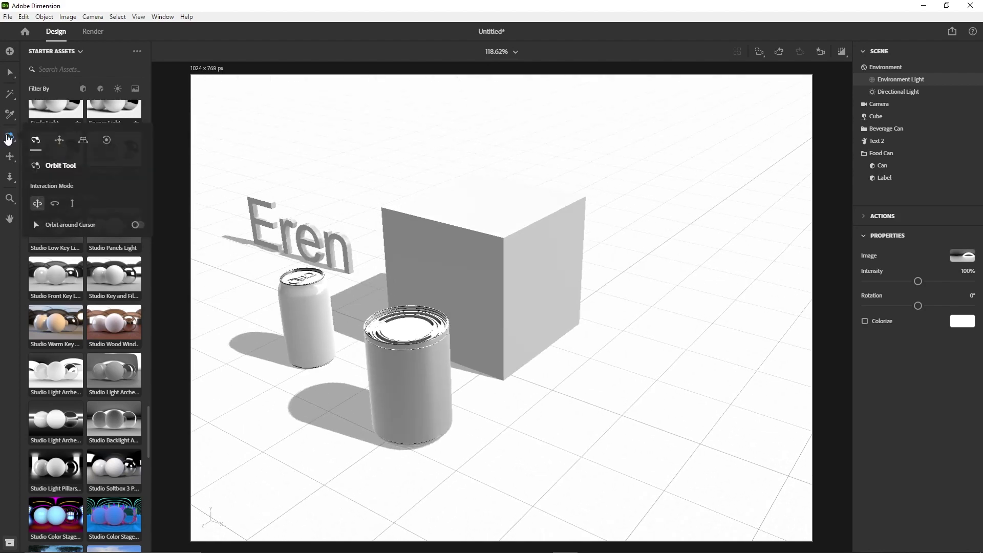
click(60, 140)
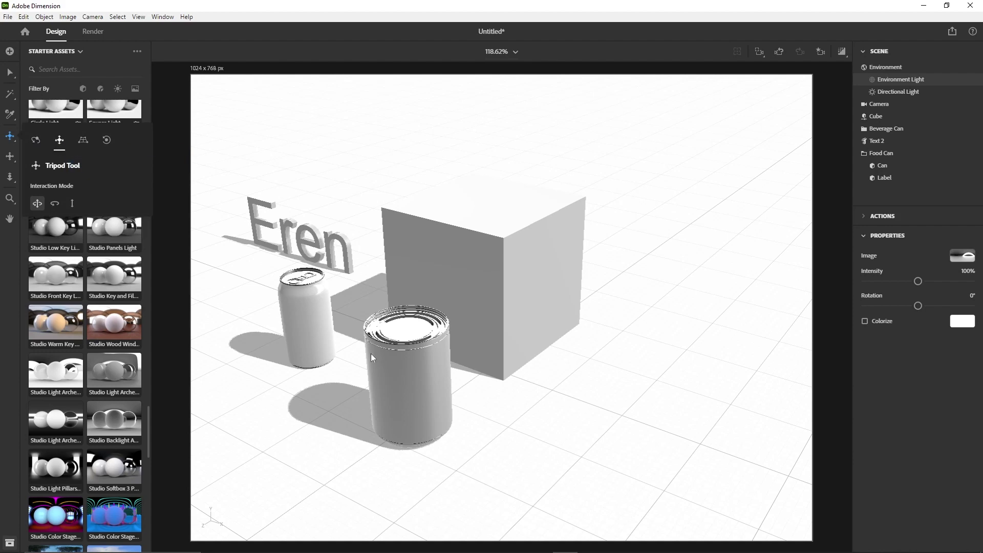
drag(430, 303, 445, 252)
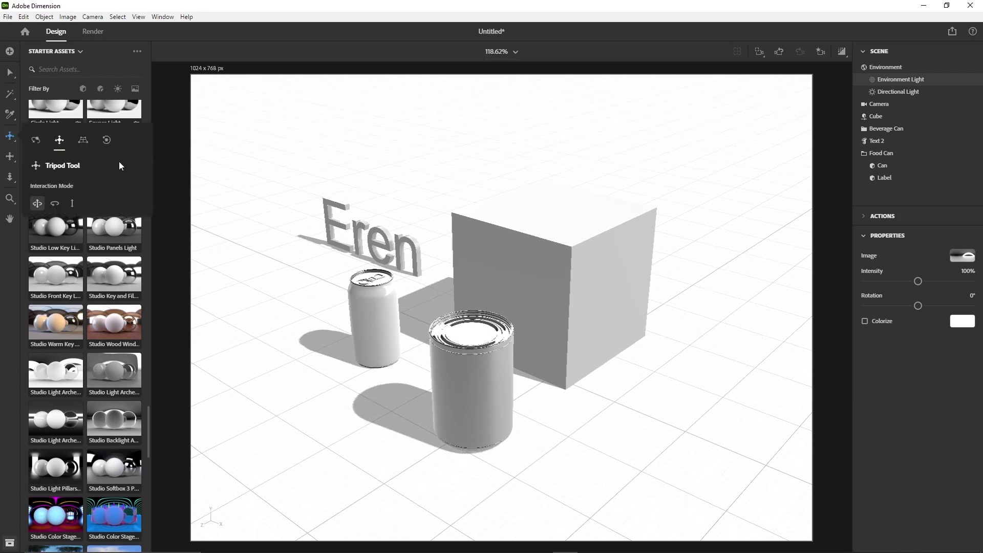
Demonstrate the Horizon Tool, Pan Tool and Dolly Tool by tilting, shifting and moving the camera relative to the objects.
click(84, 145)
drag(472, 375, 469, 320)
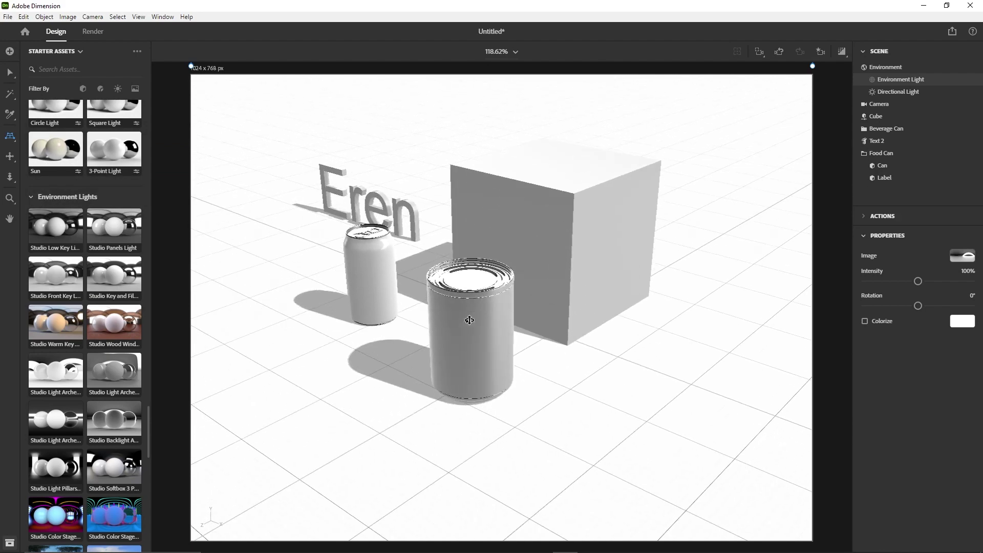
click(10, 157)
drag(422, 332, 433, 387)
click(9, 177)
drag(436, 304, 407, 239)
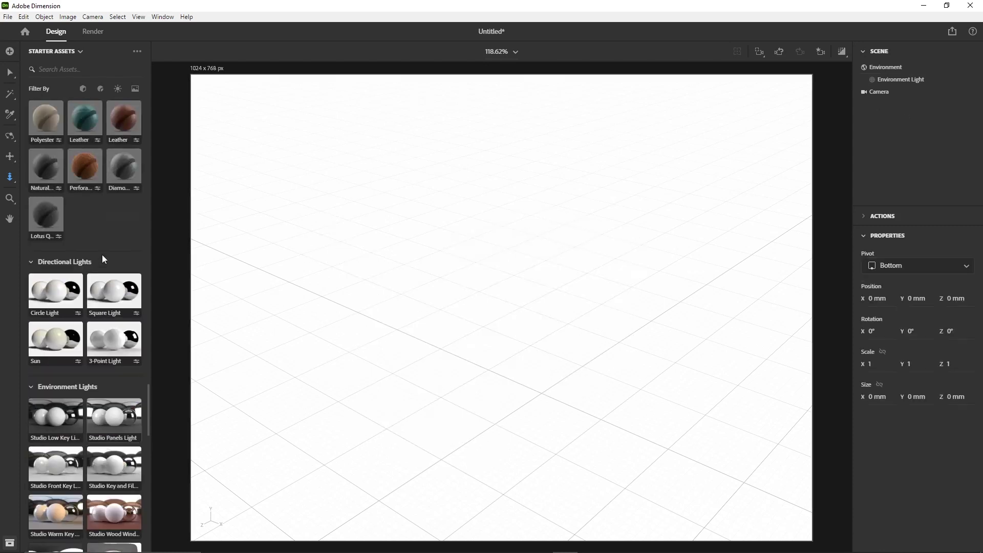
Add a Cube from the basic shapes to the emptied scene.
scroll(103, 234, up, 15)
scroll(98, 198, up, 10)
click(83, 142)
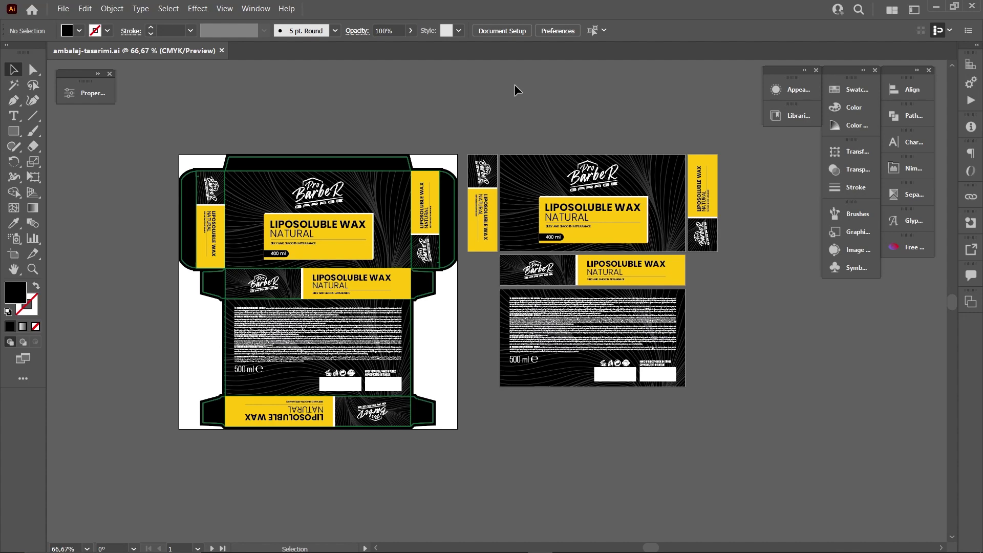
Examine the flat box template and the separated face panels of ambalaj-tasarimi.ai in Illustrator, and return to Dimension.
drag(156, 128, 448, 461)
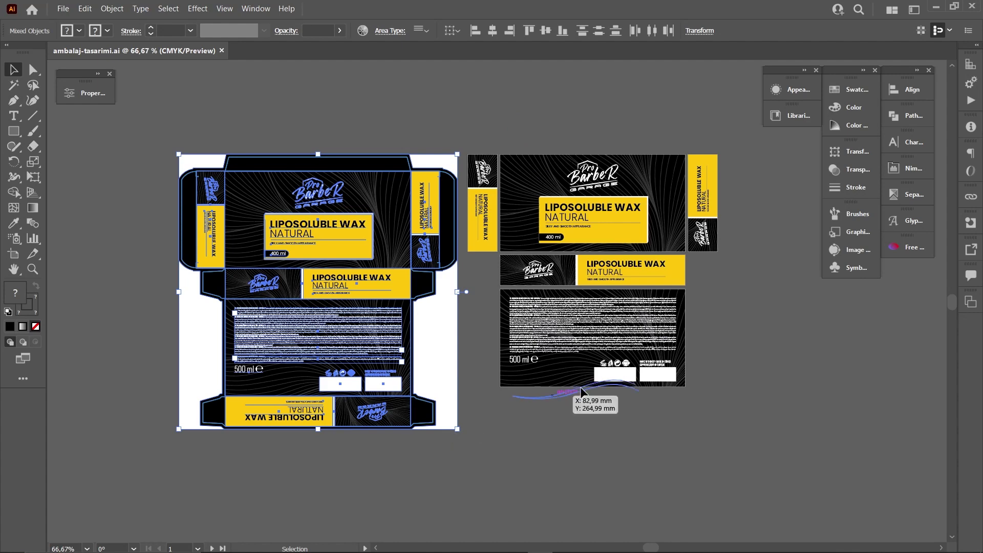
drag(472, 136, 745, 438)
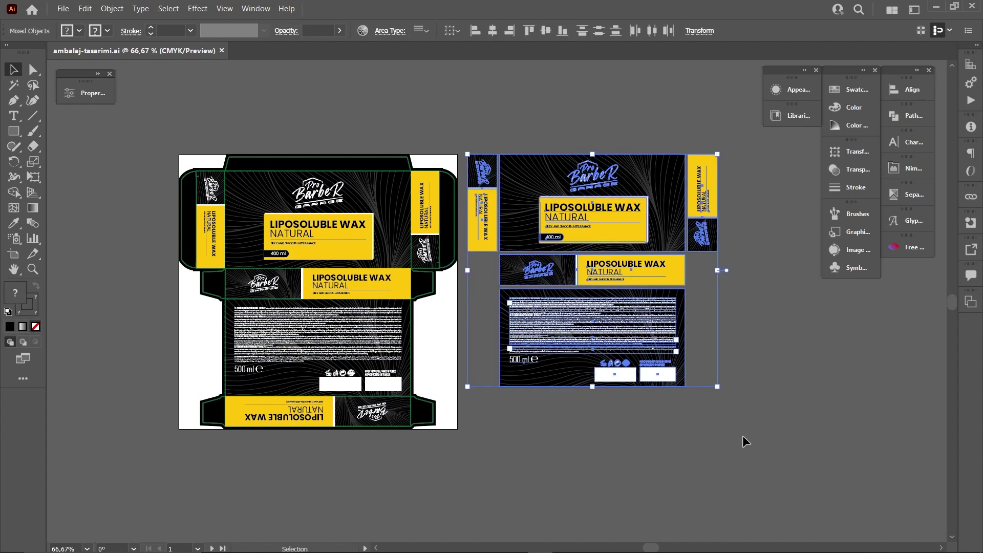
click(259, 99)
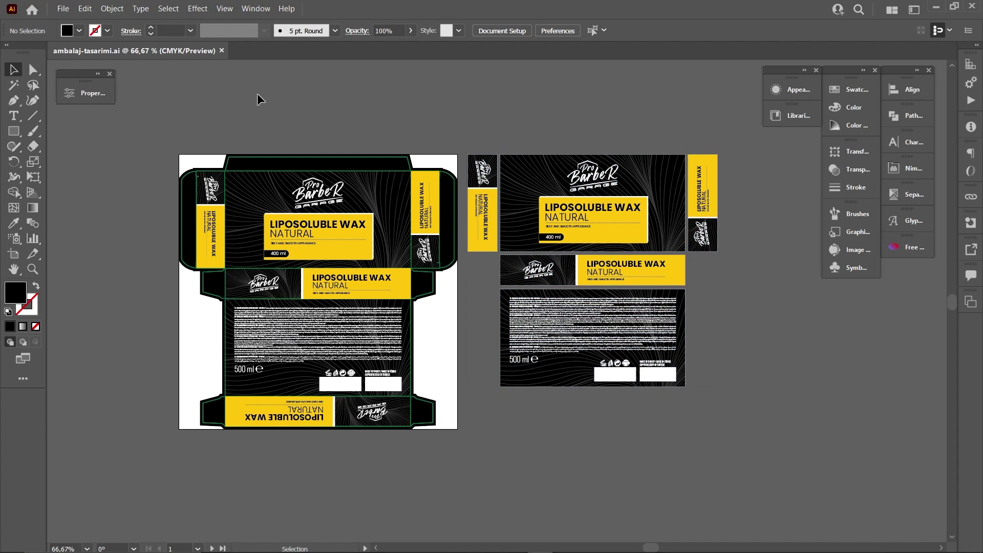
key(alt+Tab)
Set the canvas zoom to 100%.
drag(481, 265, 569, 250)
ctrl+drag(438, 297, 328, 302)
drag(468, 108, 203, 119)
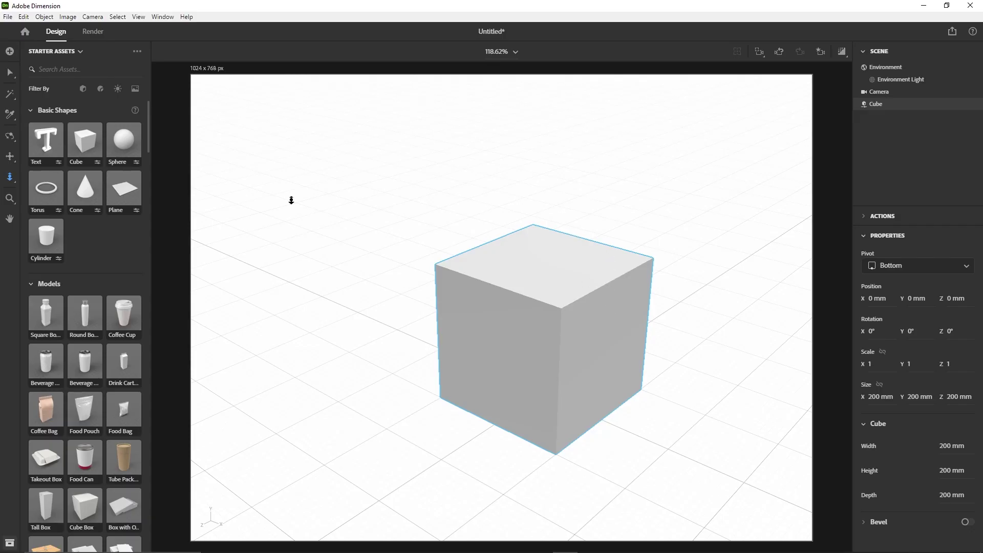
click(10, 73)
double_click(9, 198)
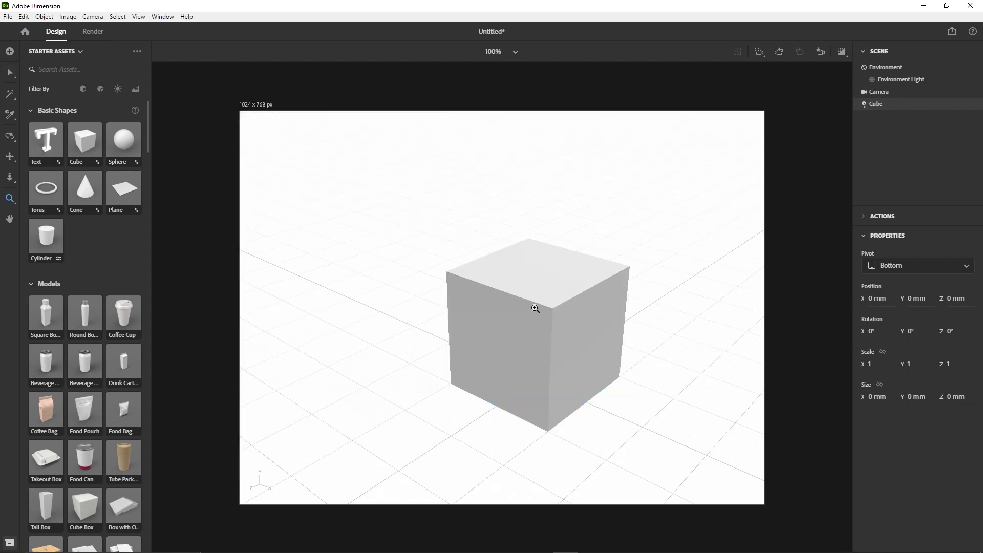
Select the cube and switch the camera to the Front view.
key(v)
click(555, 282)
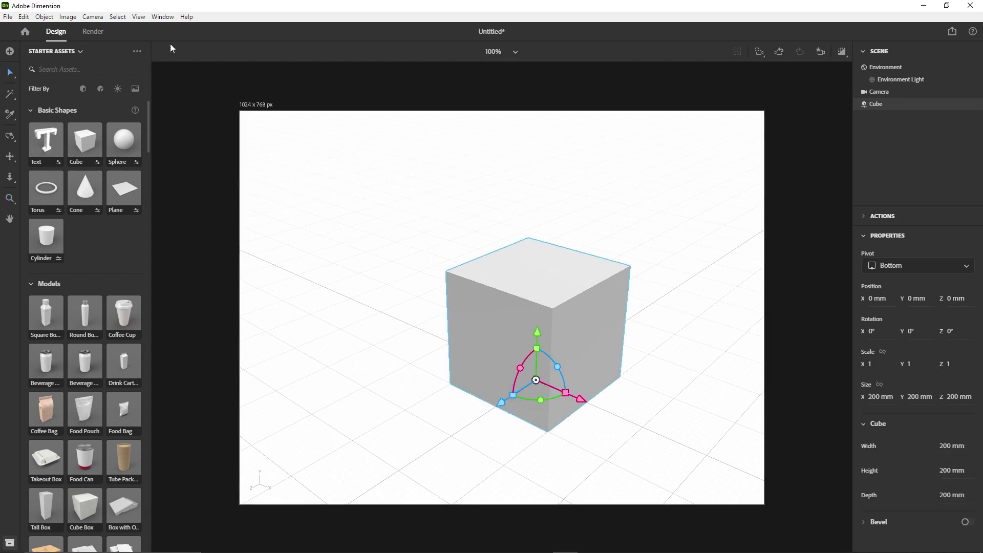
click(92, 17)
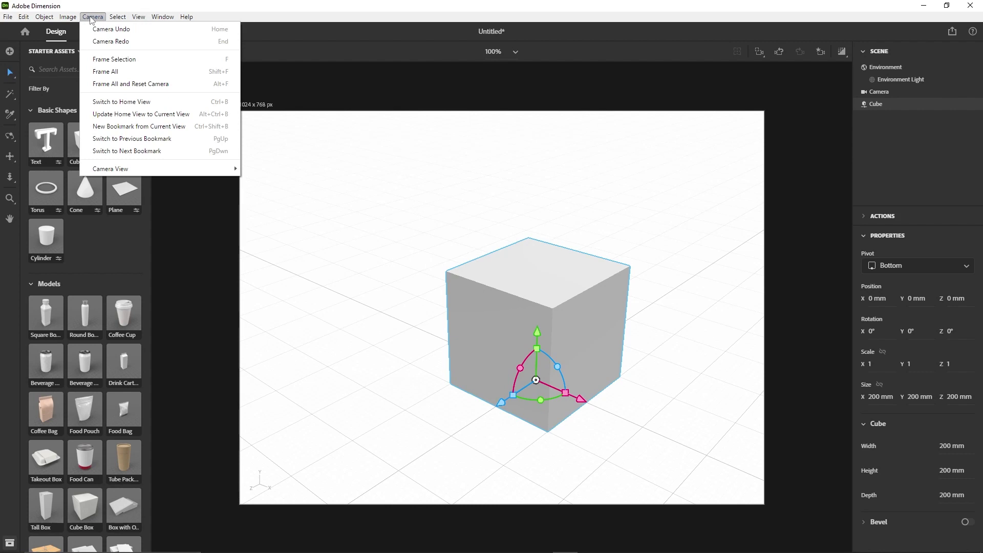
mouse_move(142, 170)
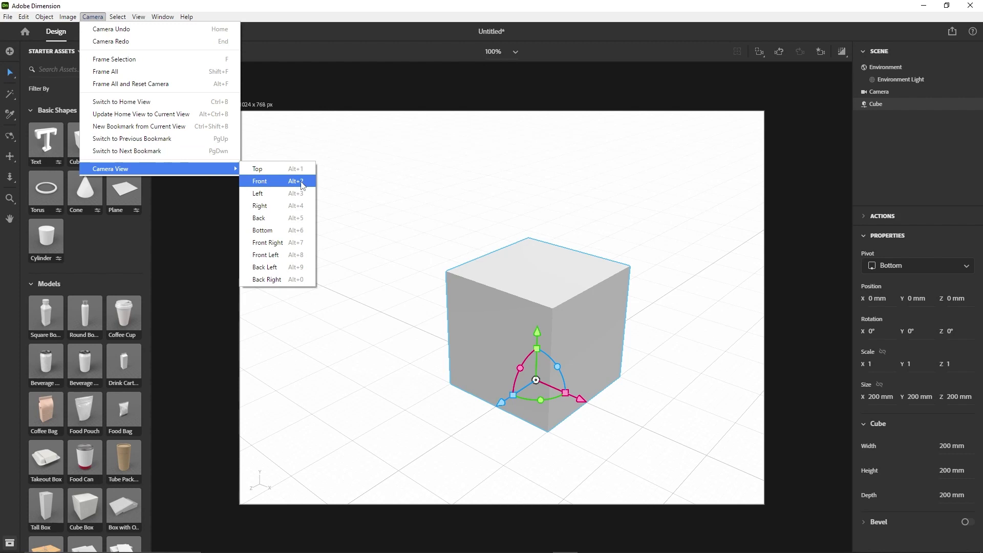
click(260, 181)
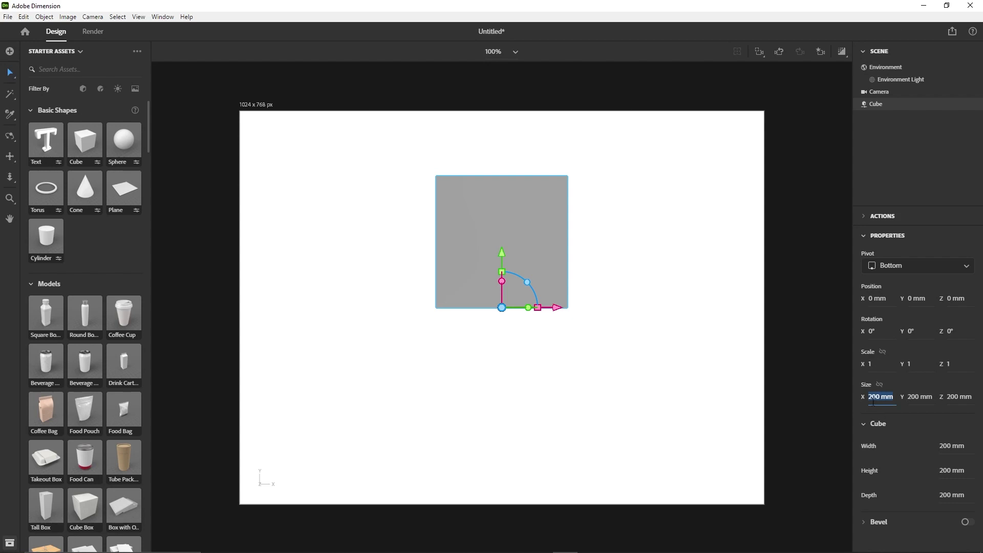
Resize the cube to X 200 mm, Y 105 mm and Z 33 mm, and deselect it.
text(2)
key(Tab)
text(105)
click(971, 396)
text(33)
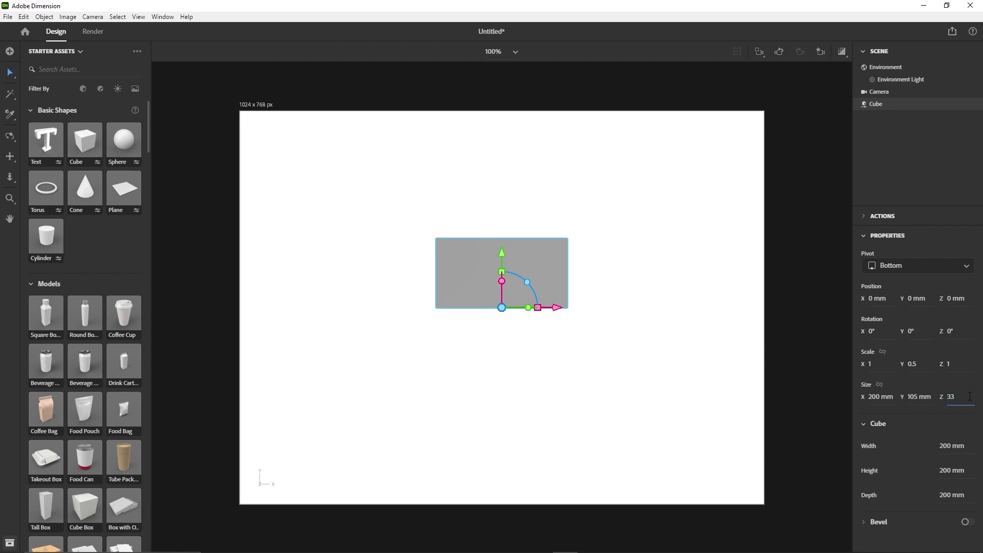
click(502, 340)
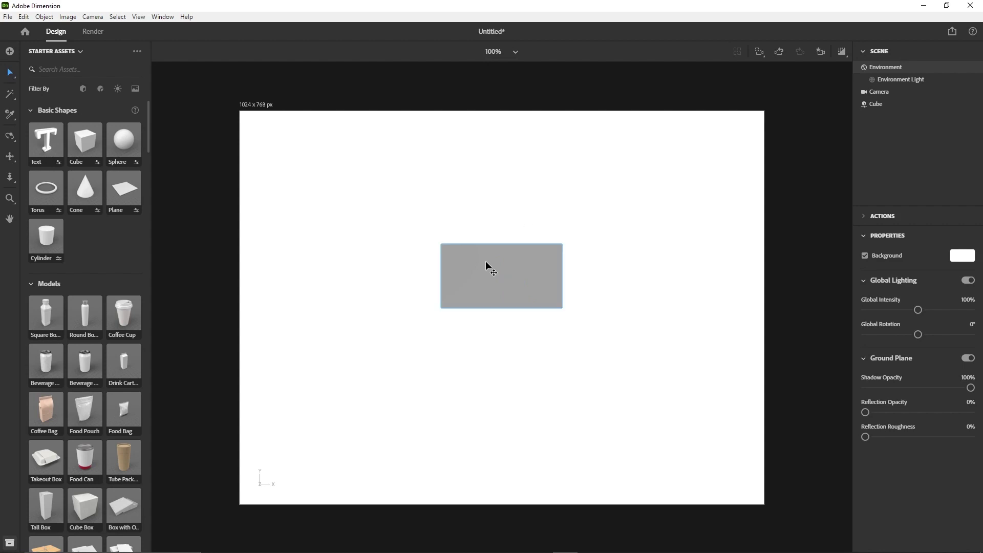
Convert the resized cube to a standard model and deselect it.
key(1)
drag(435, 230, 515, 274)
scroll(516, 272, up, 5)
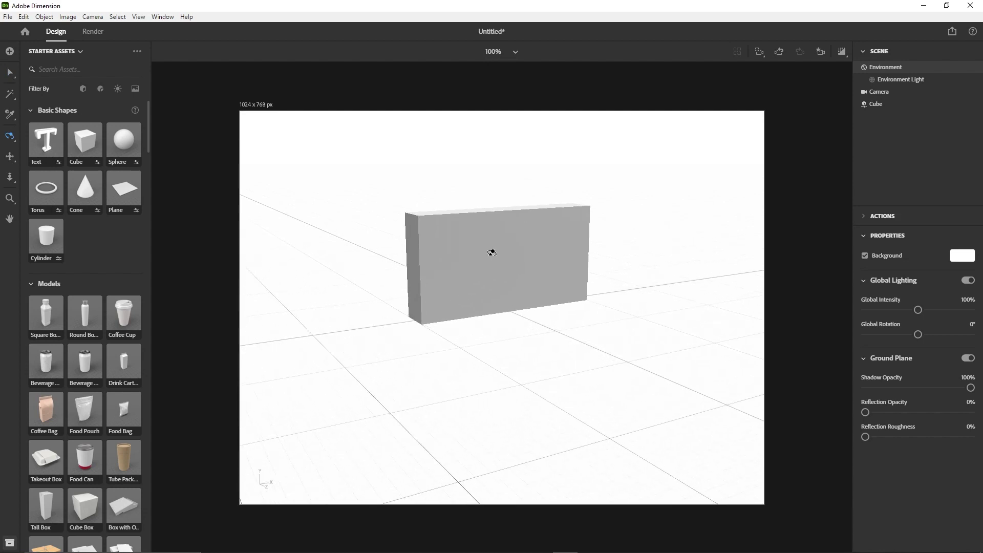
drag(485, 184, 440, 224)
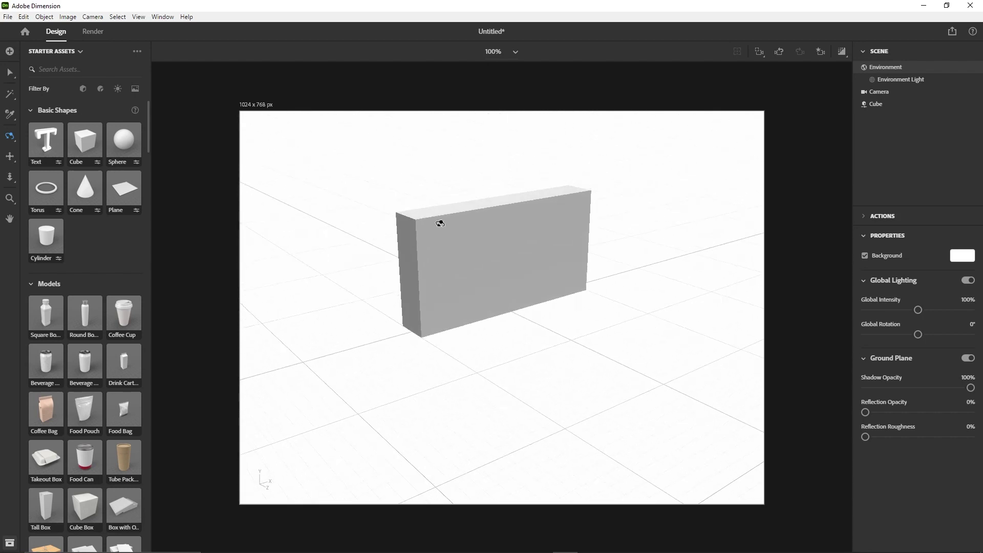
key(v)
click(483, 234)
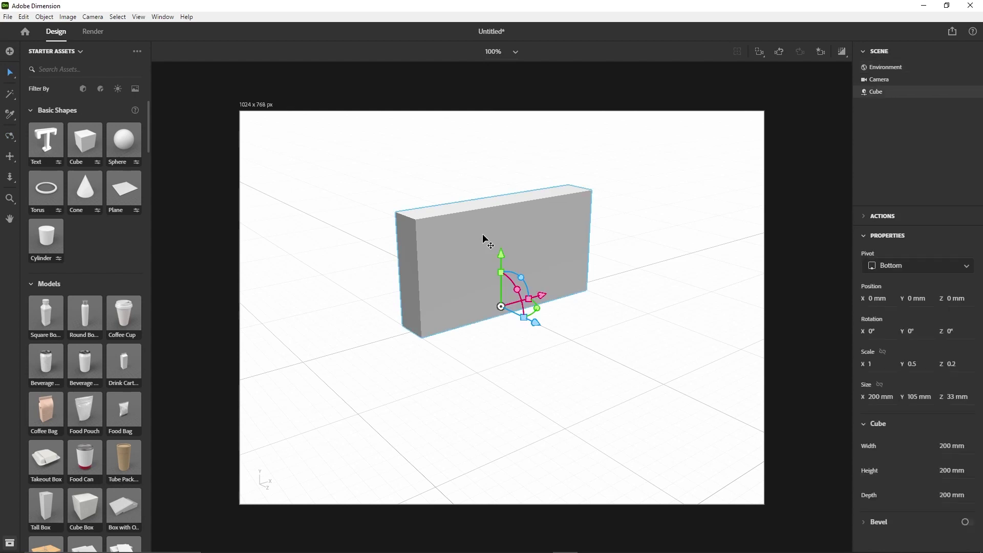
click(863, 216)
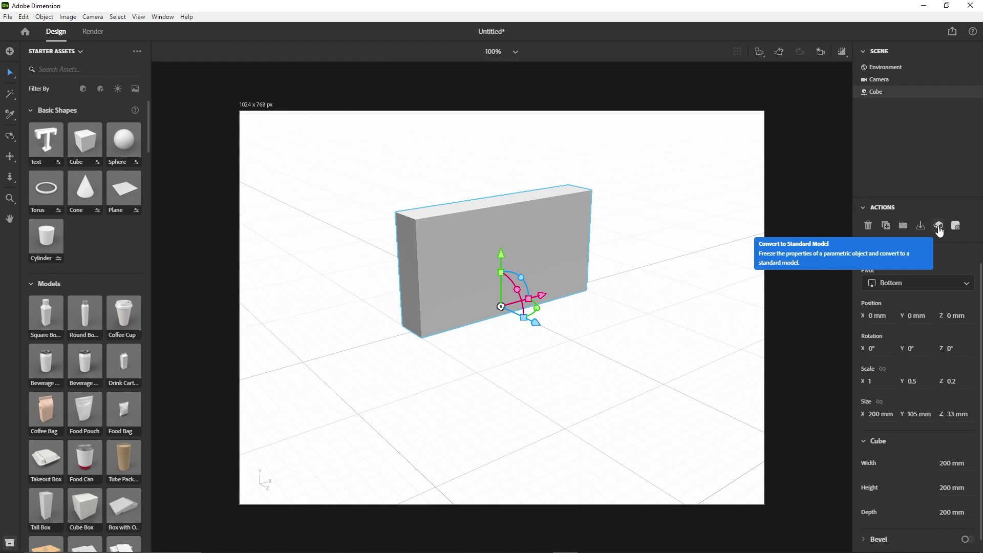
click(863, 207)
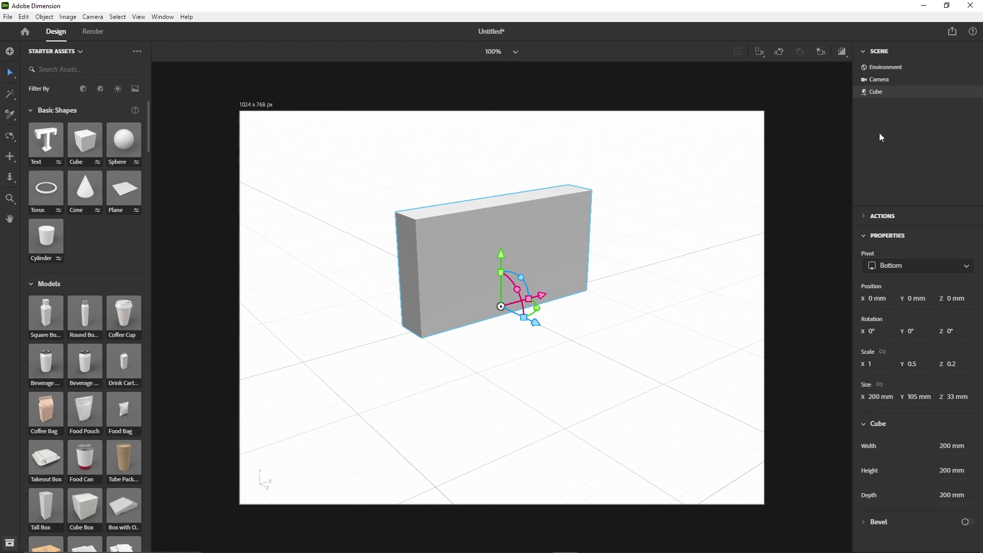
click(866, 53)
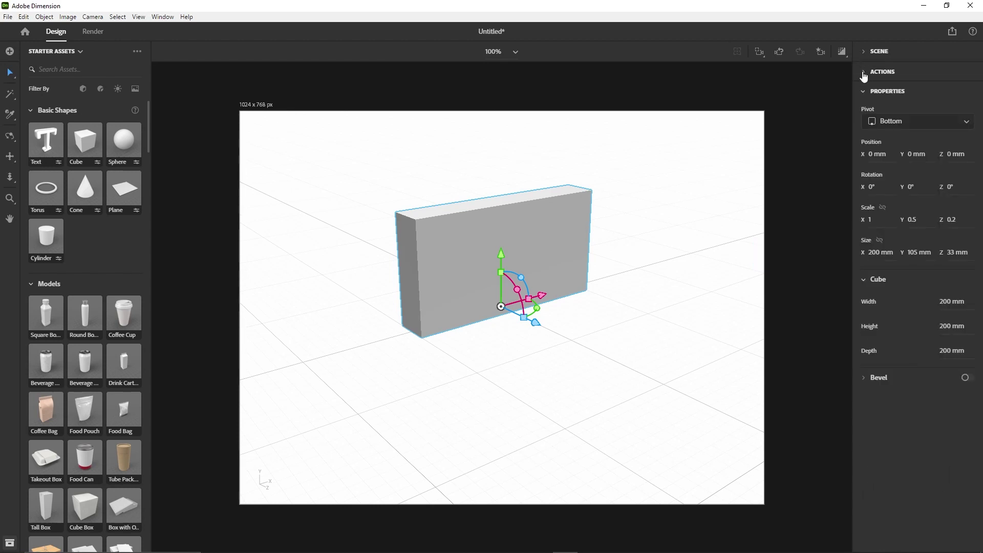
click(864, 73)
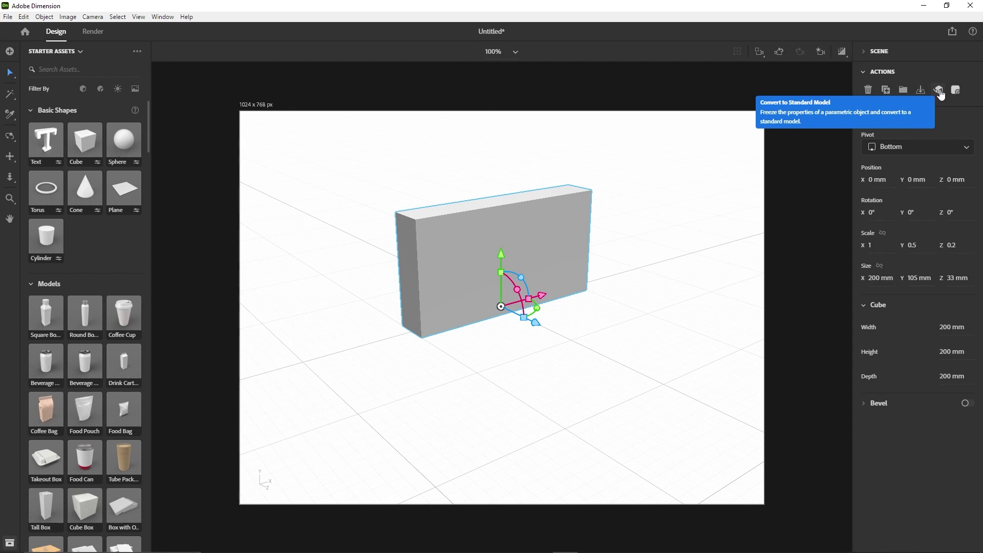
click(940, 92)
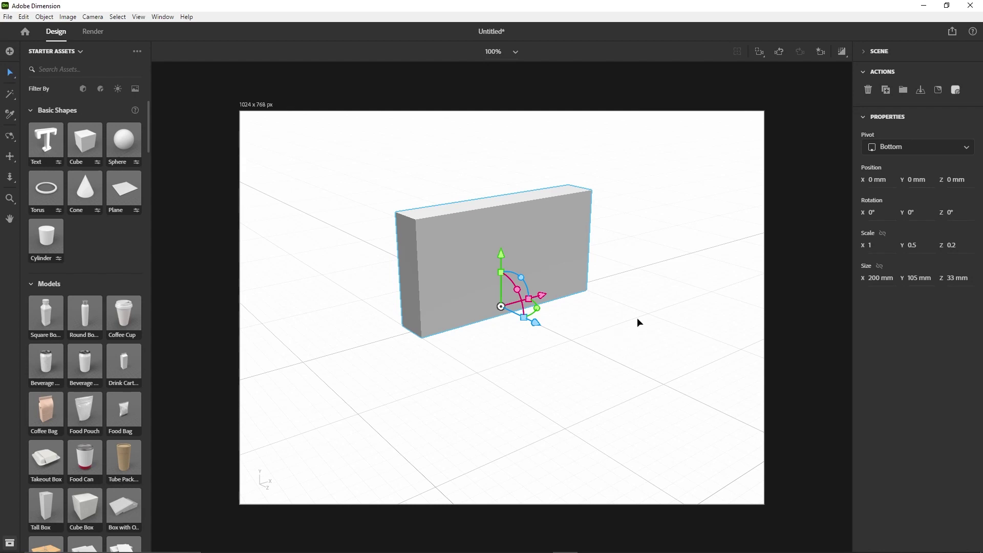
click(651, 226)
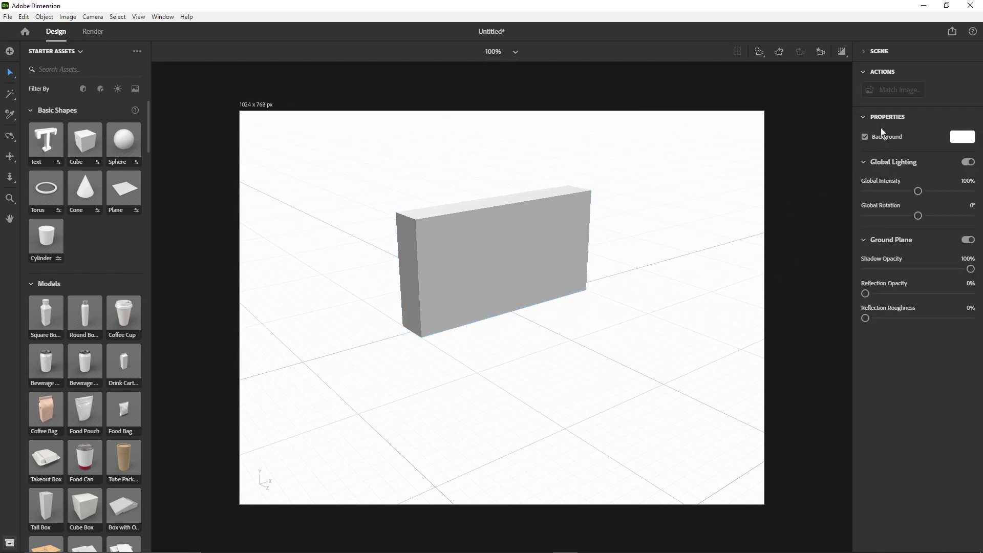
Place ambalaj-tasarimi-02.png from the project folder on the box's front face as a decal.
click(265, 550)
drag(330, 84, 217, 117)
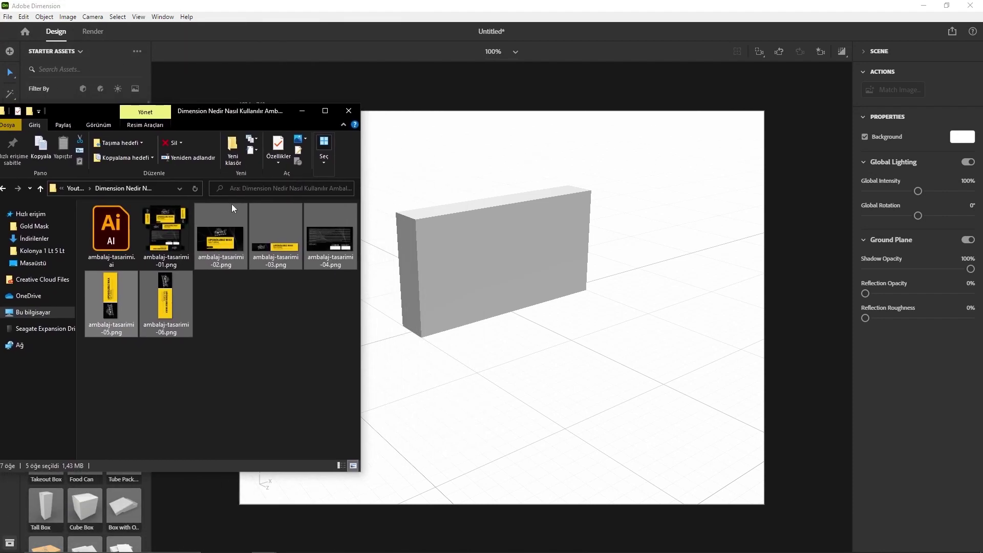
drag(210, 242, 487, 254)
Center the decal on the front face and stretch it to about 19.9% in X and 38.2% in Y so it covers the face.
scroll(501, 272, up, 5)
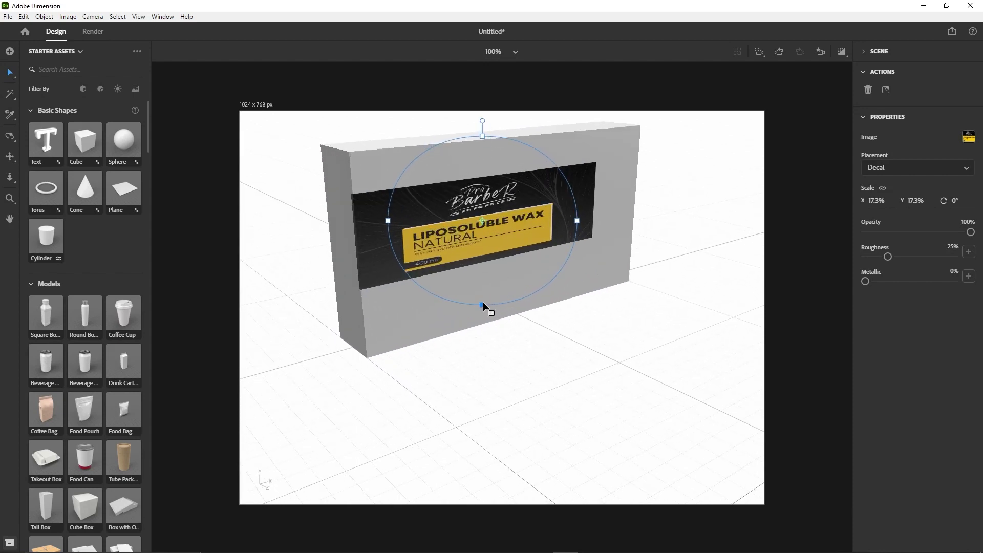
drag(481, 305, 478, 351)
drag(469, 190, 505, 203)
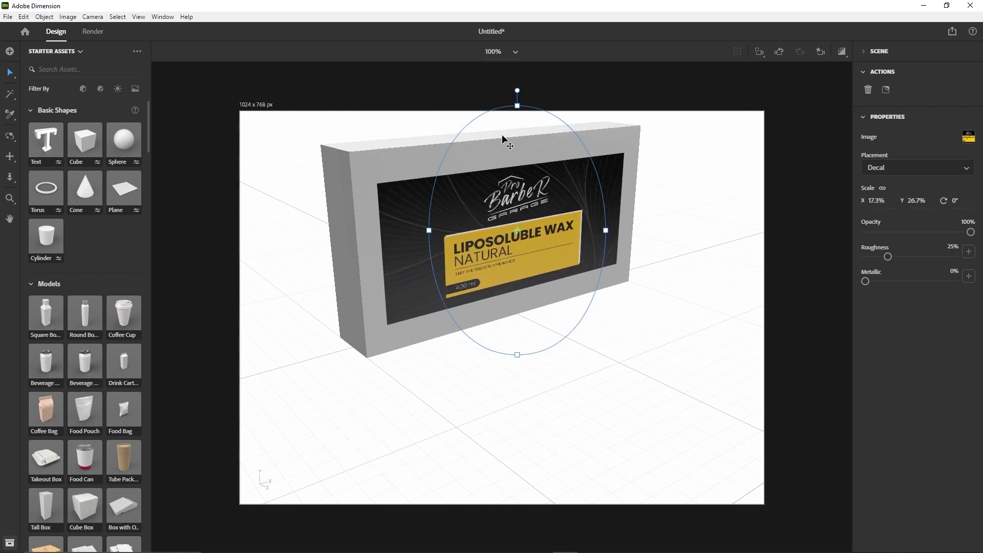
drag(429, 231, 419, 232)
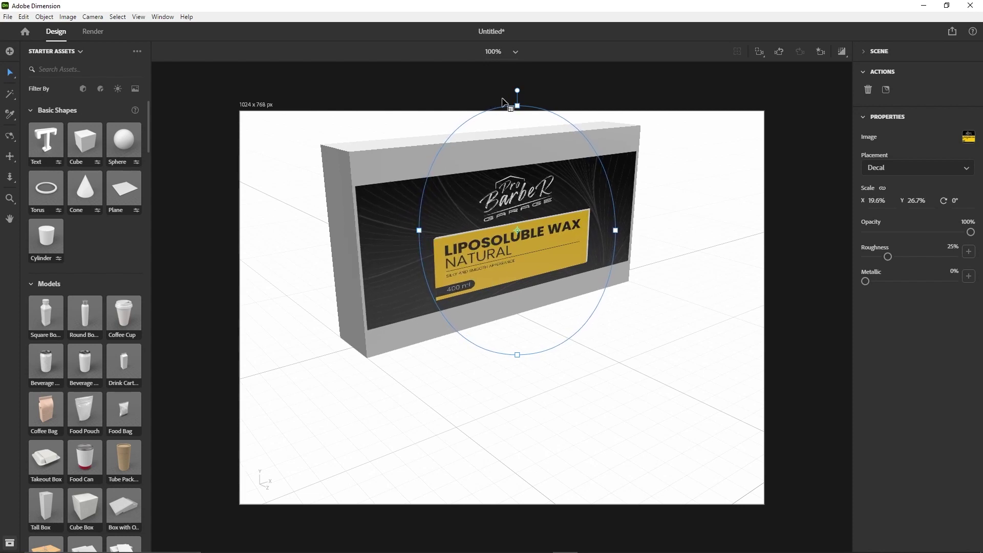
drag(517, 105, 526, 55)
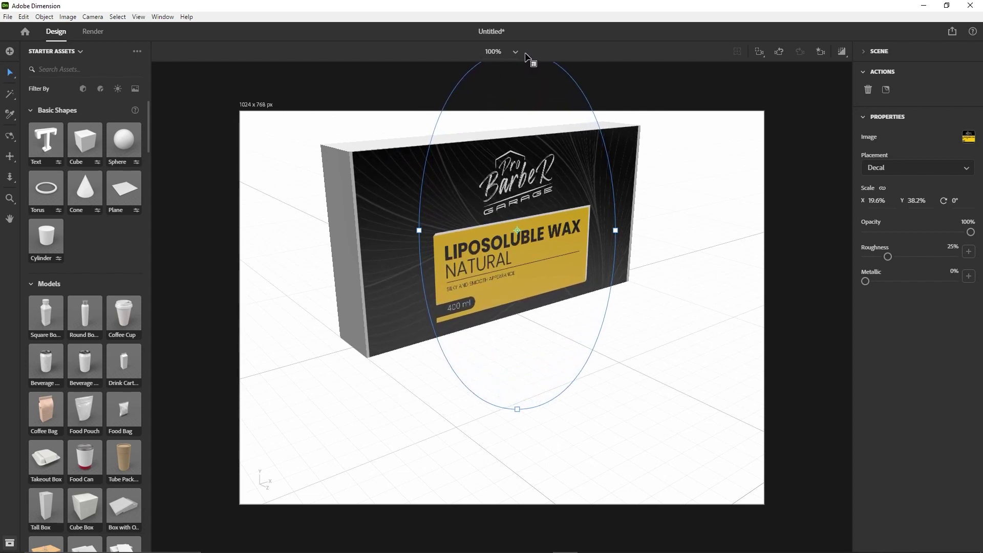
drag(419, 231, 419, 232)
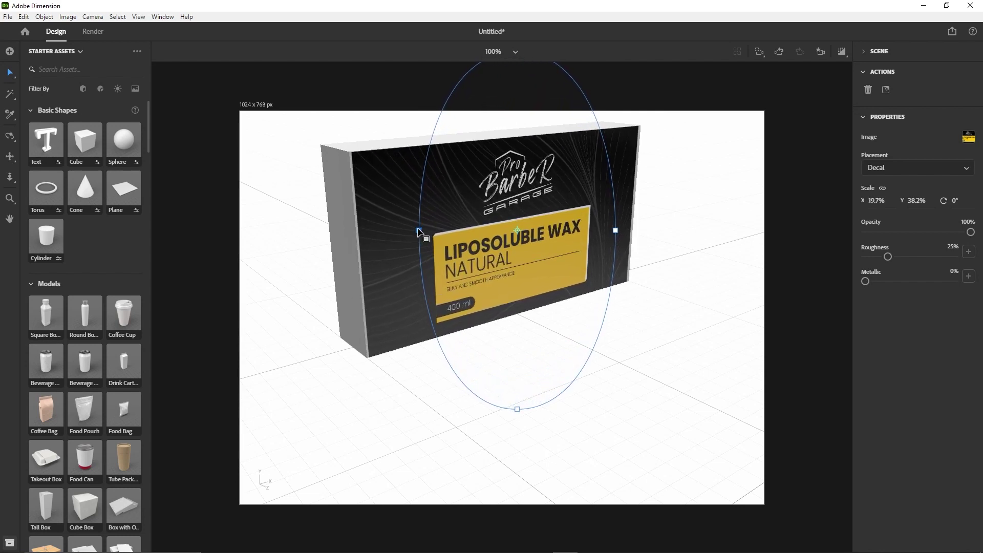
drag(616, 230, 619, 232)
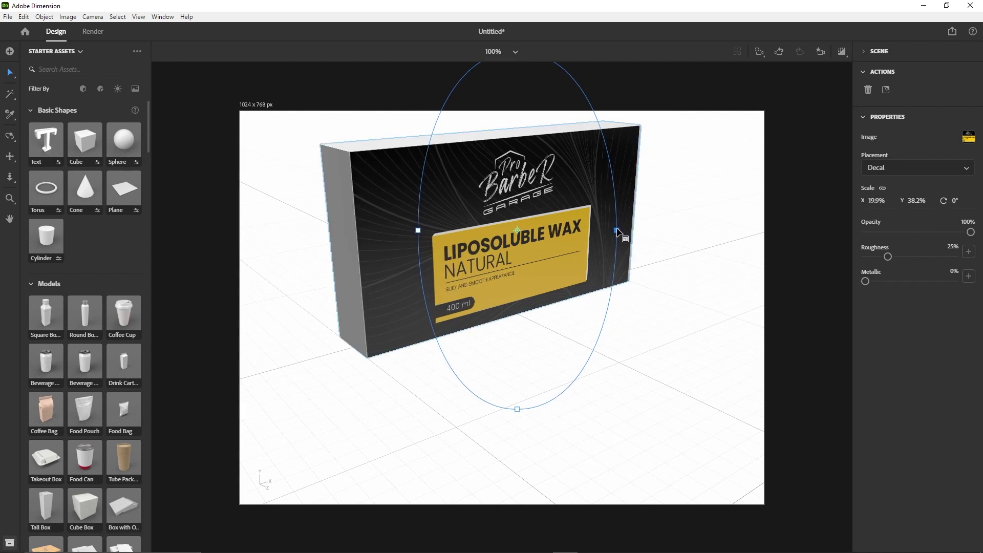
Switch to the top camera view and place ambalaj-tasarimi-03.png from the project folder on the box's top face as a decal.
key(1)
mouse_move(694, 177)
mouse_down()
mouse_move(436, 235)
mouse_move(526, 221)
mouse_move(399, 220)
mouse_move(394, 239)
mouse_move(684, 169)
mouse_up()
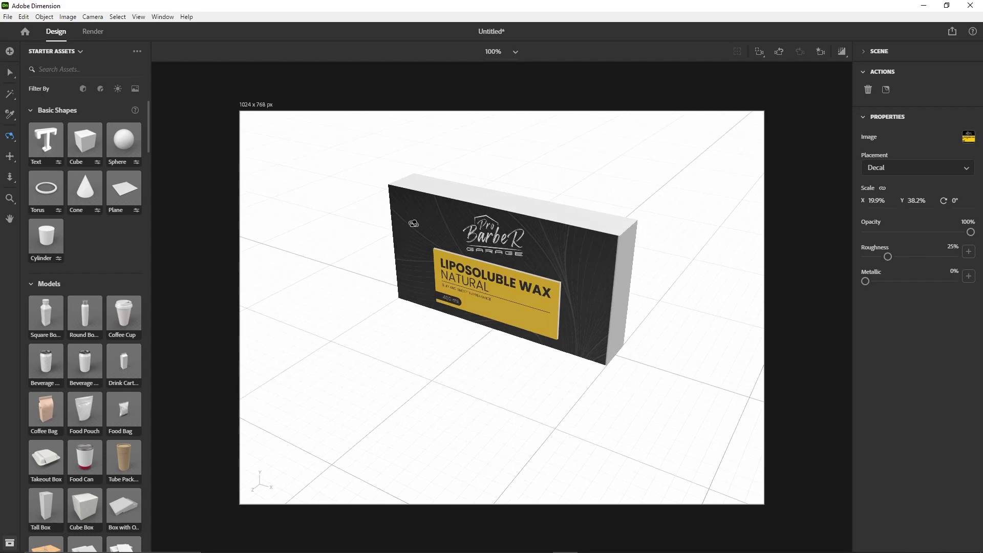
drag(347, 239, 517, 218)
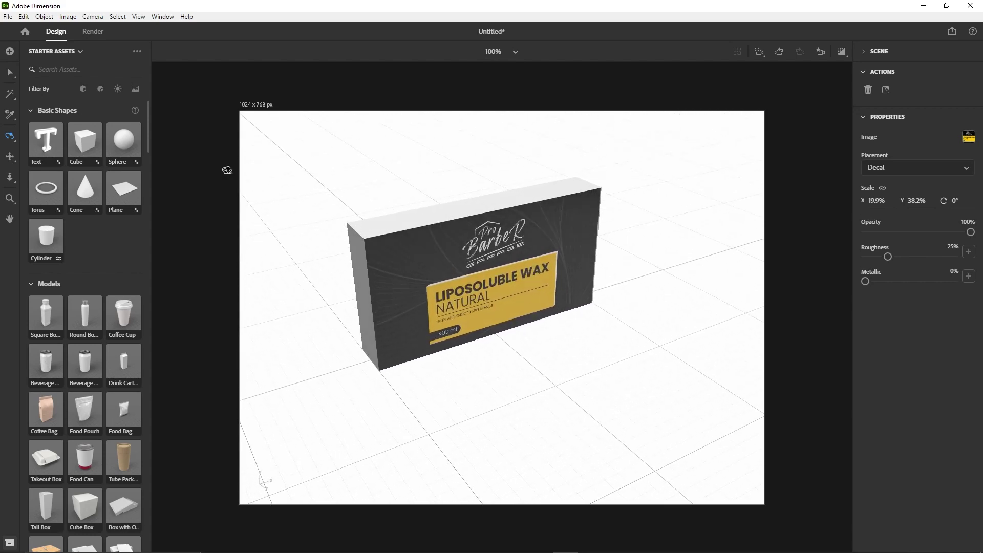
click(93, 16)
mouse_move(154, 169)
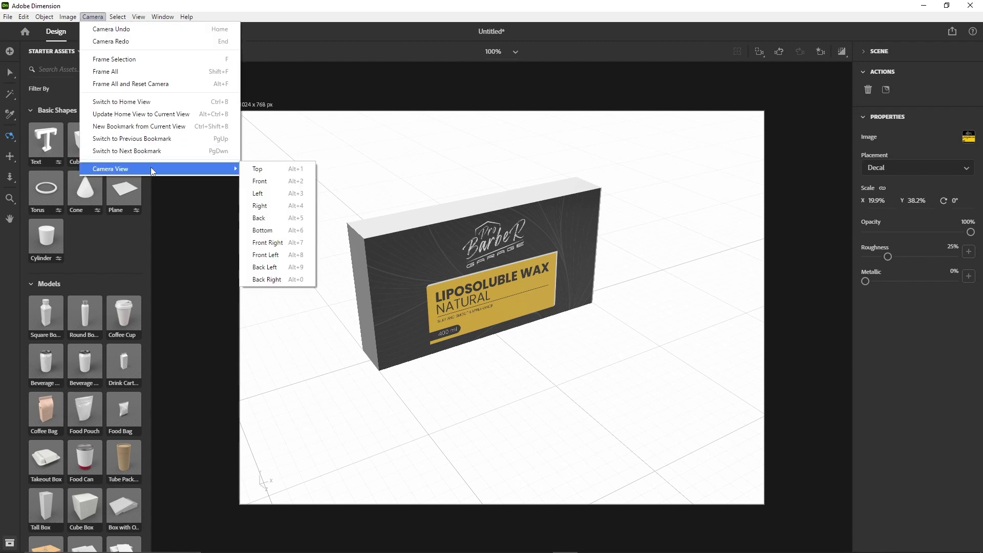
click(283, 169)
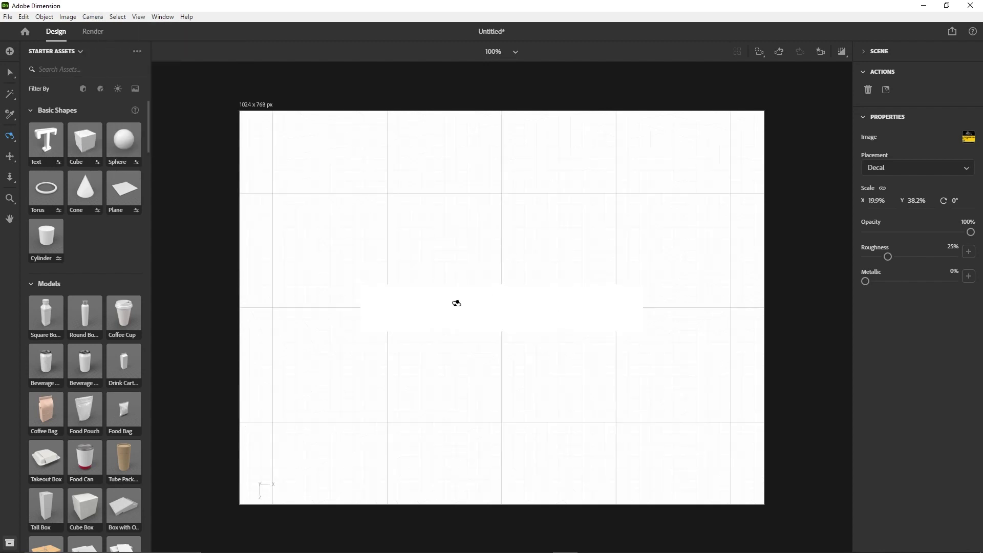
key(alt+Tab)
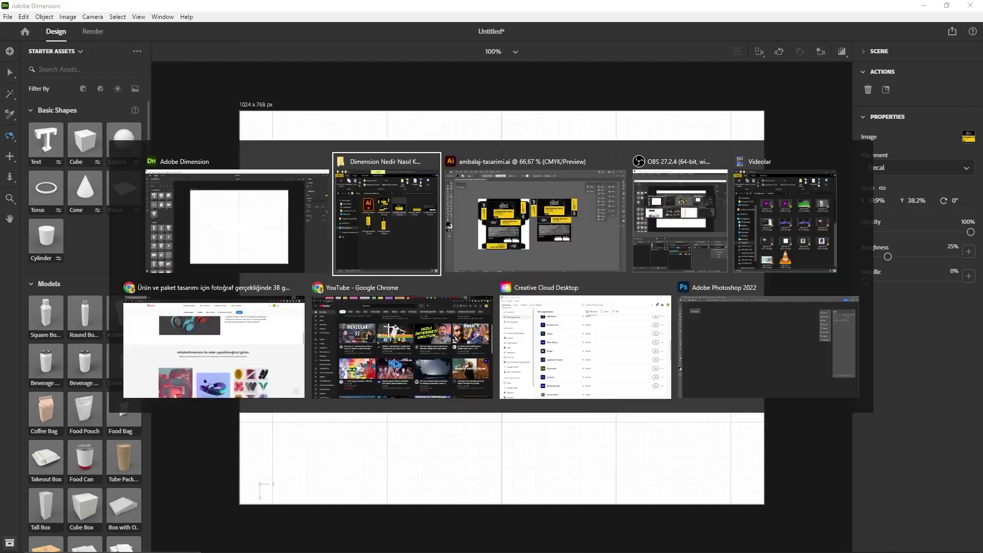
drag(276, 259, 493, 317)
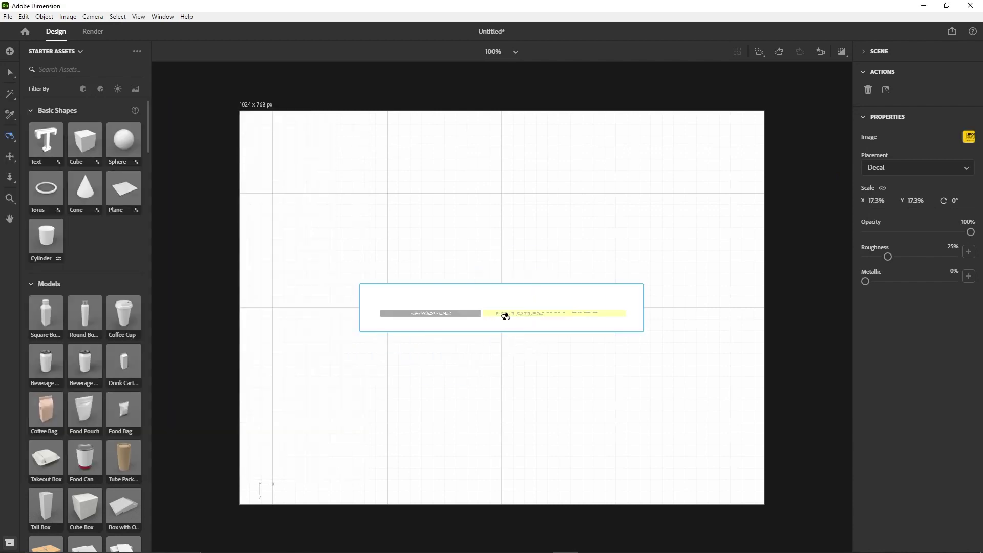
Center the top decal and stretch it to about 20% in X and 120.2% in Y to cover the face, and deselect it.
key(v)
drag(502, 292, 509, 211)
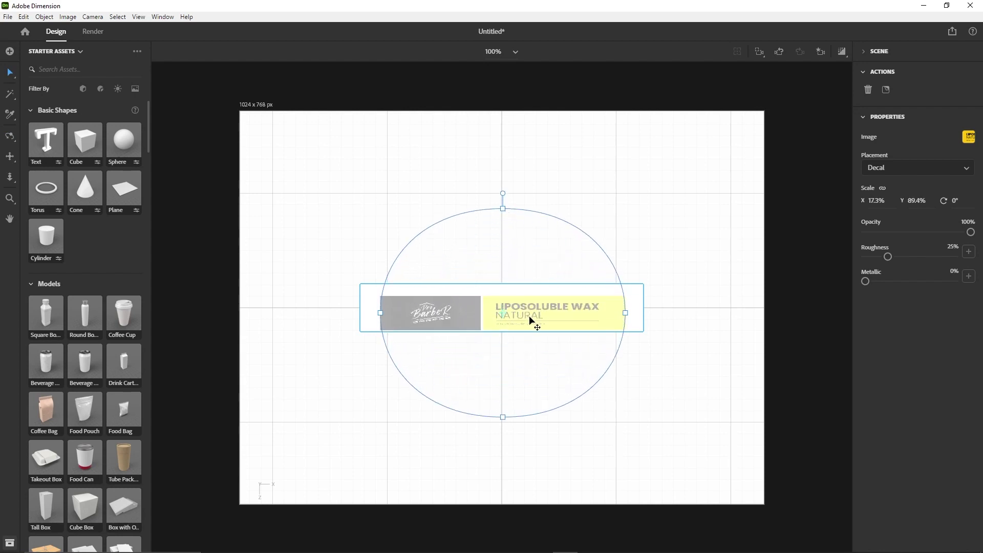
drag(532, 306, 533, 309)
drag(625, 307, 643, 307)
drag(516, 315, 540, 315)
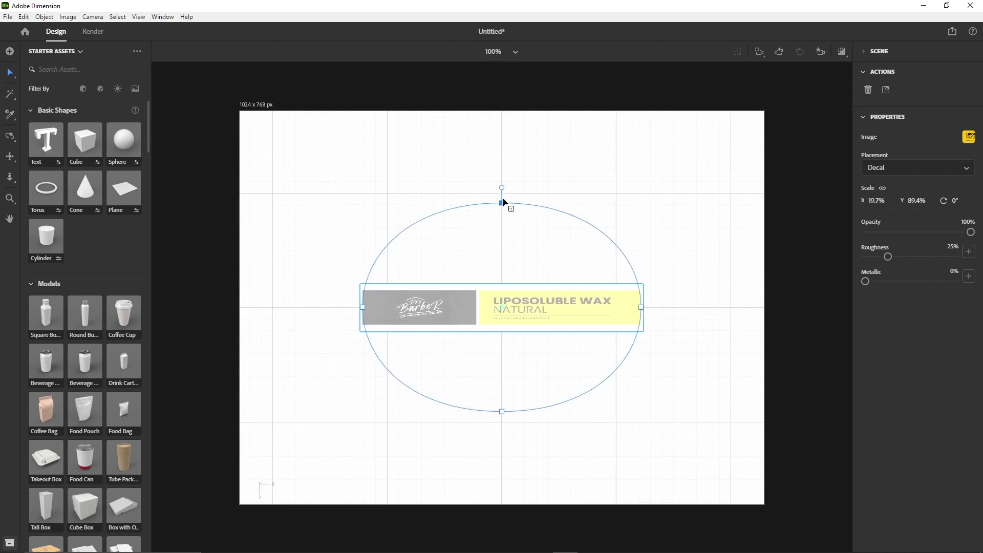
drag(505, 202, 508, 166)
drag(639, 306, 643, 307)
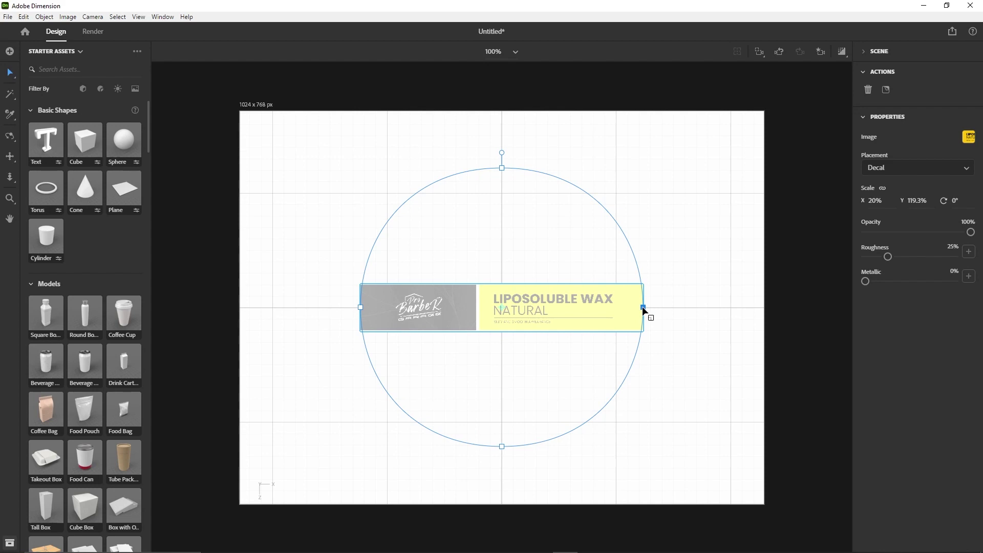
drag(502, 168, 503, 168)
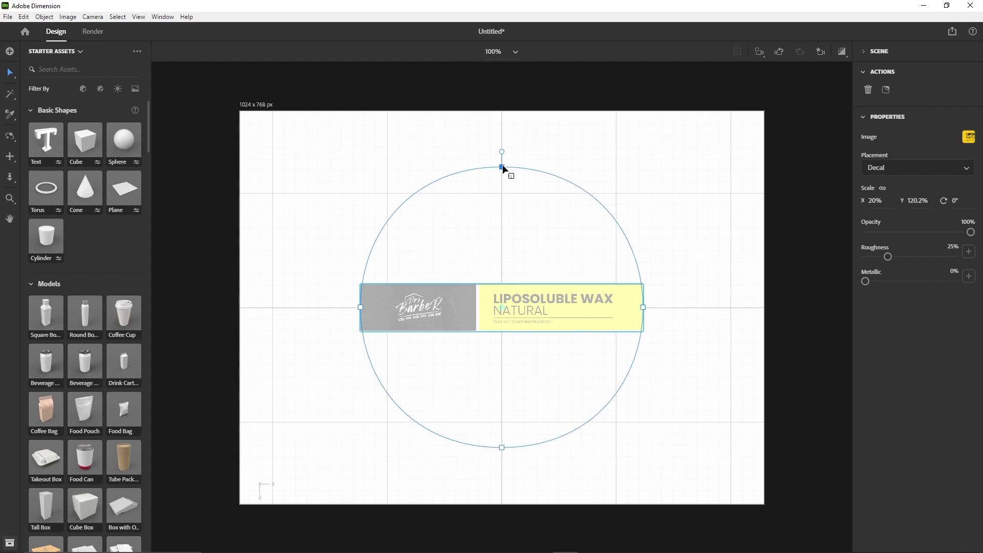
click(656, 222)
Place ambalaj-tasarimi-05.png from the project folder on the narrow side face left of the front as a decal.
key(1)
drag(509, 253, 567, 109)
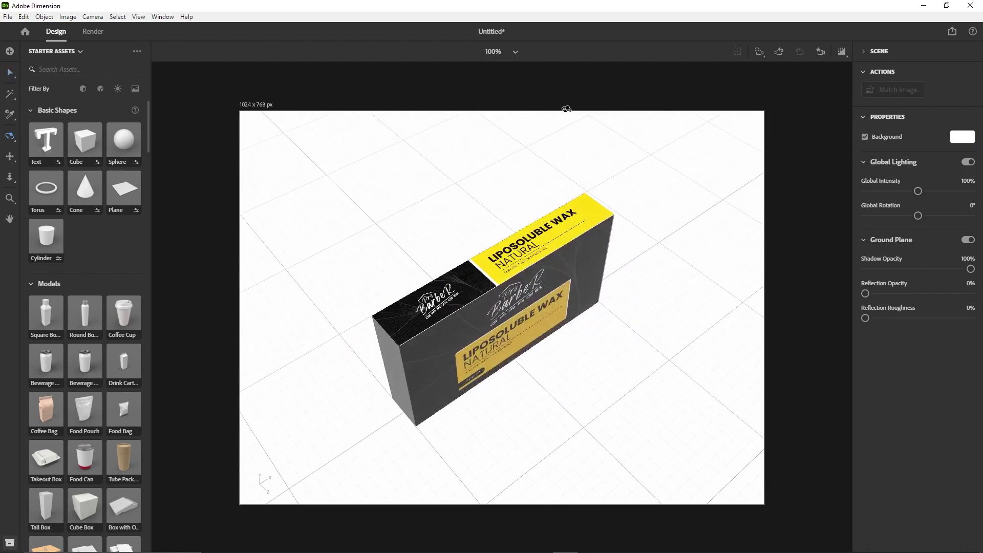
drag(583, 371, 580, 288)
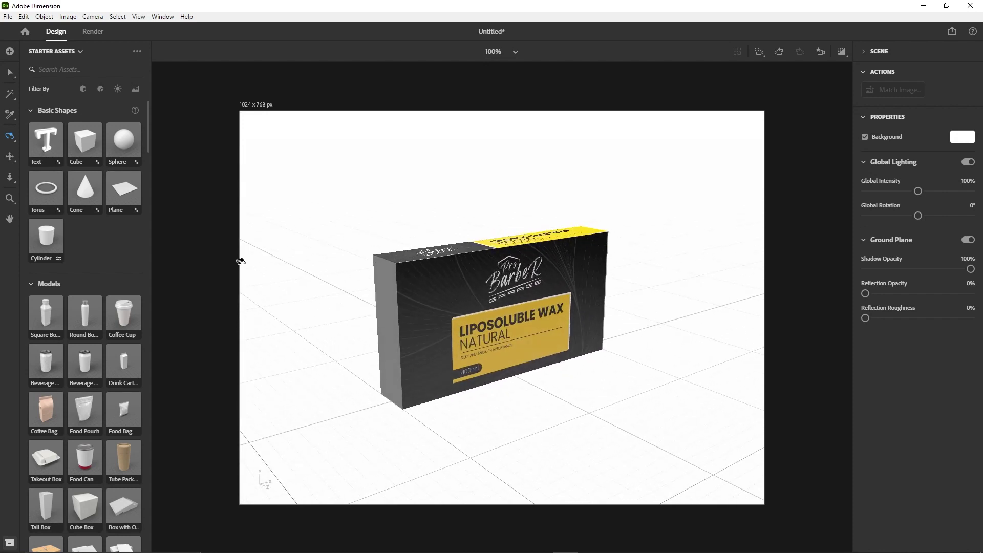
key(alt+Tab)
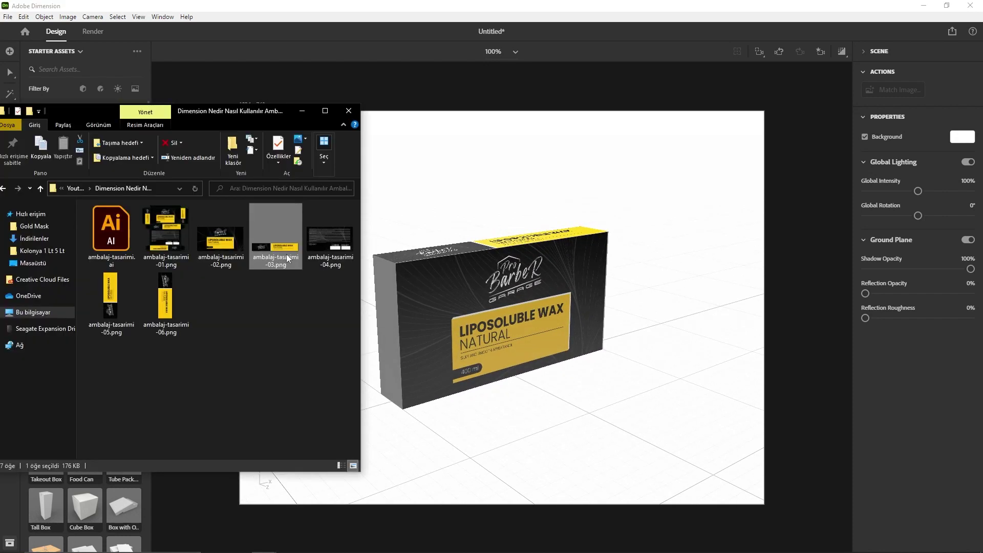
click(240, 318)
drag(137, 320, 385, 309)
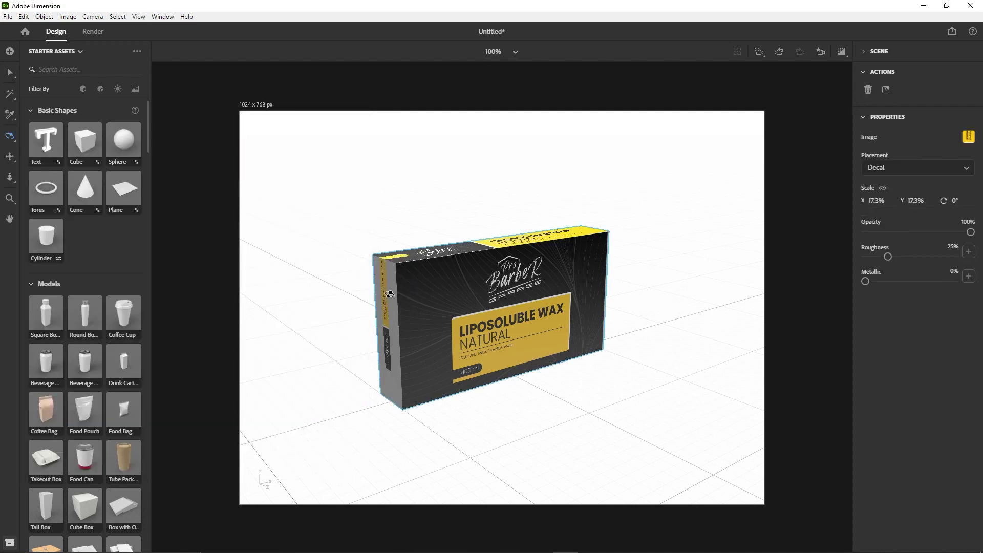
Center the decal on that narrow side face, stretch it in X and Y to cover the whole face, and deselect it.
drag(385, 300, 519, 260)
key(v)
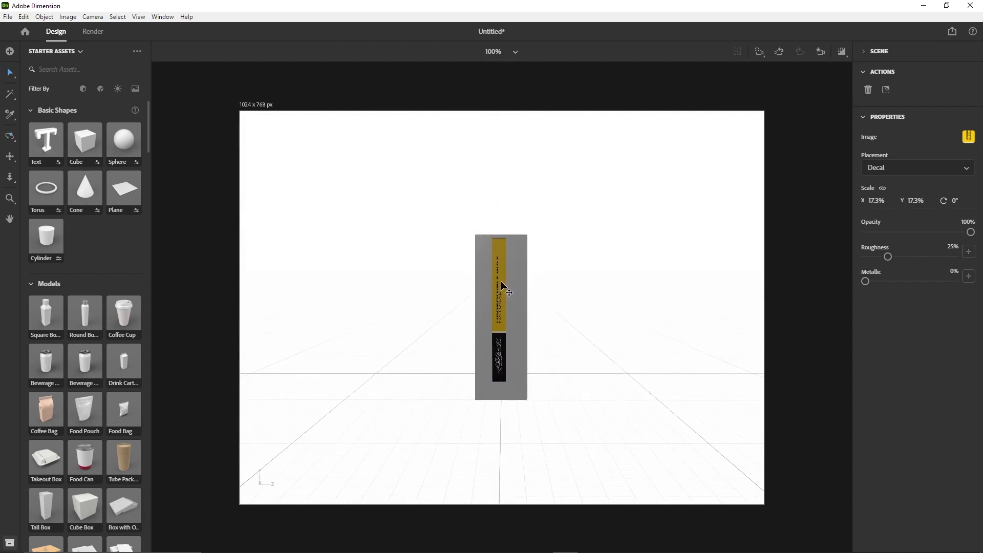
click(501, 288)
drag(521, 313, 571, 315)
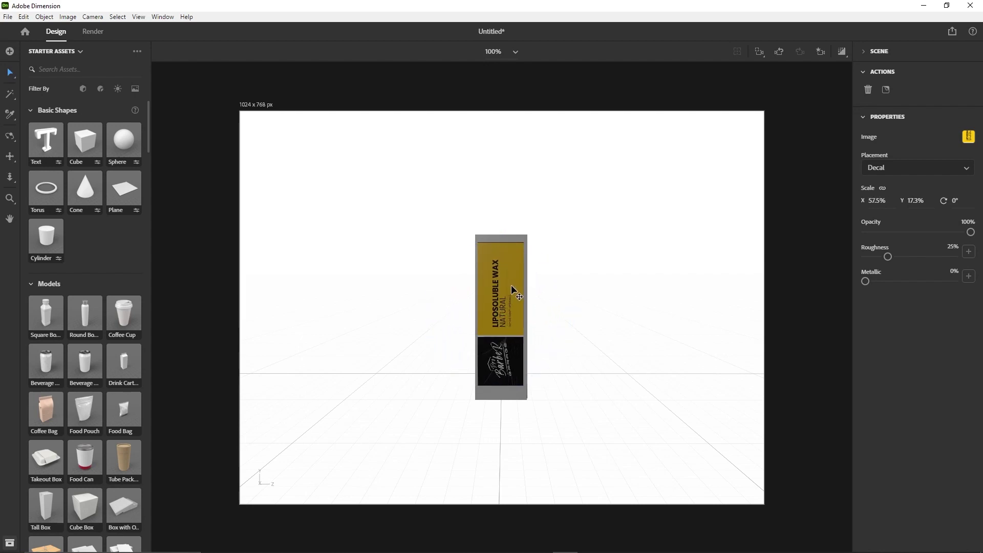
click(511, 285)
drag(500, 241, 501, 235)
drag(572, 317, 582, 317)
click(591, 317)
Place ambalaj-tasarimi-06.png from the project folder on the opposite narrow side face as a decal.
key(1)
drag(570, 254, 144, 271)
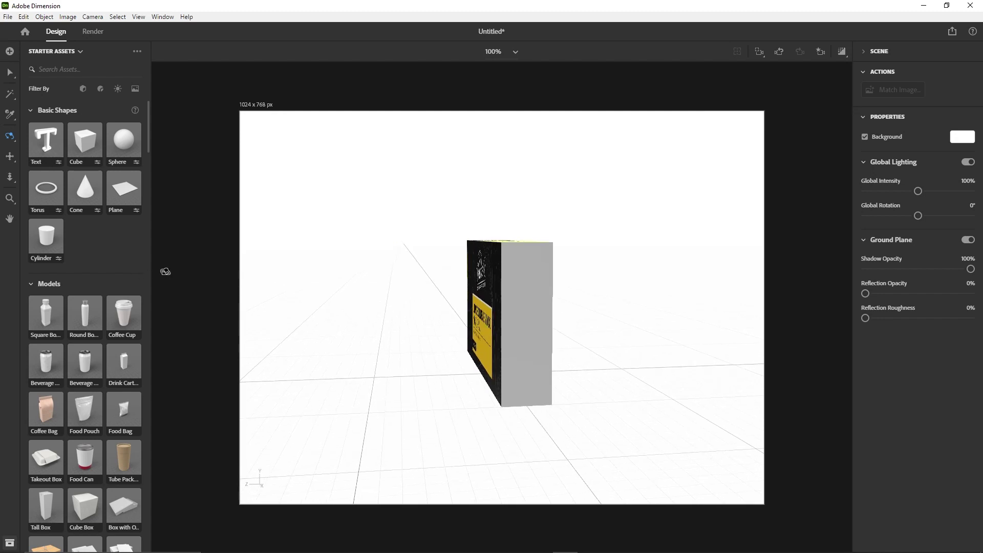
key(alt+Tab)
drag(158, 305, 510, 342)
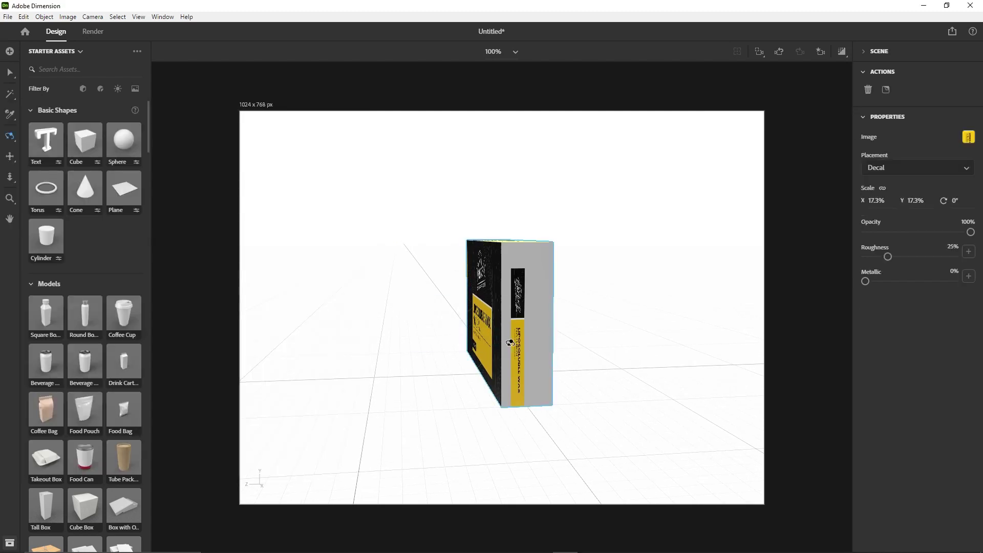
Center the new side decal and stretch it to about 65.5% in X and 19.9% in Y so it covers the face.
click(522, 303)
drag(518, 309, 525, 294)
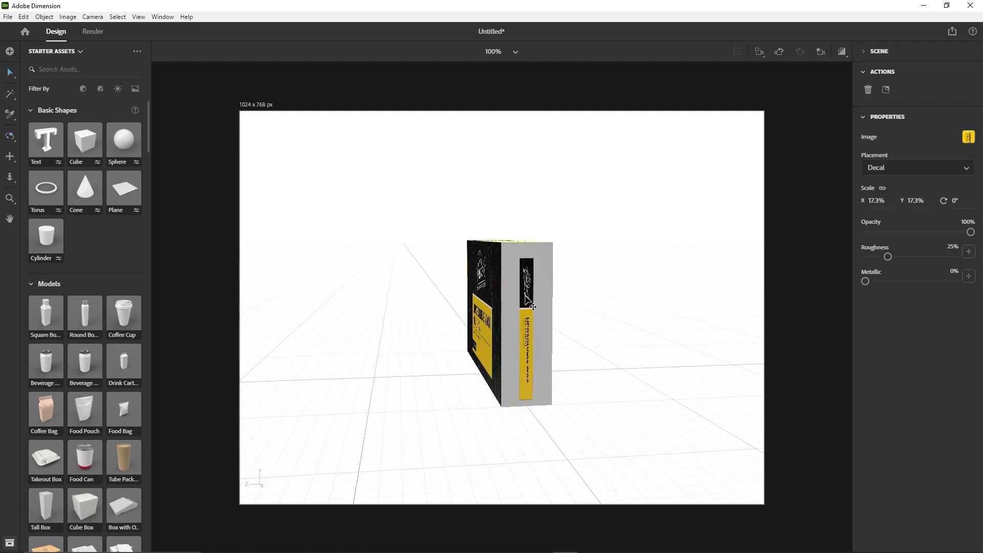
drag(554, 323, 601, 326)
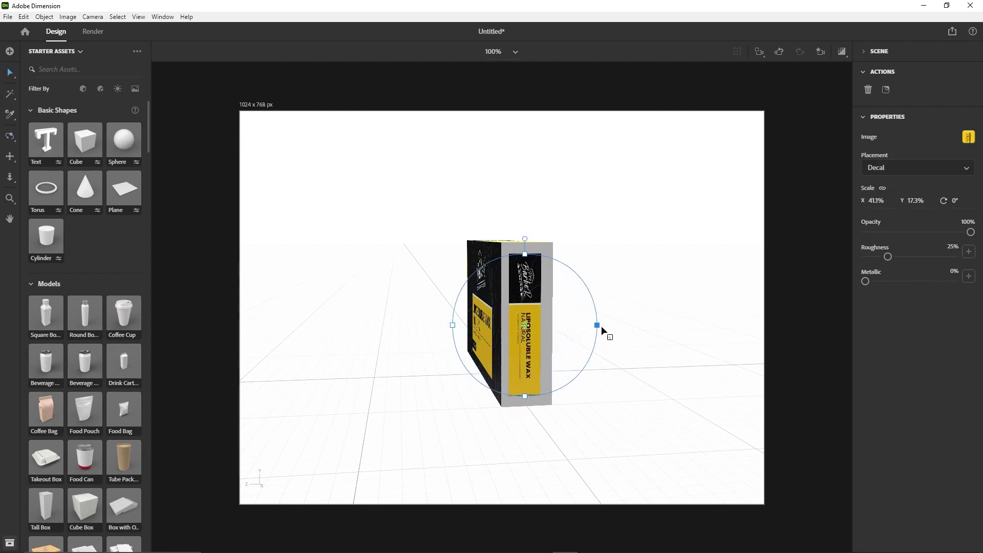
drag(525, 254, 526, 244)
drag(598, 324, 627, 325)
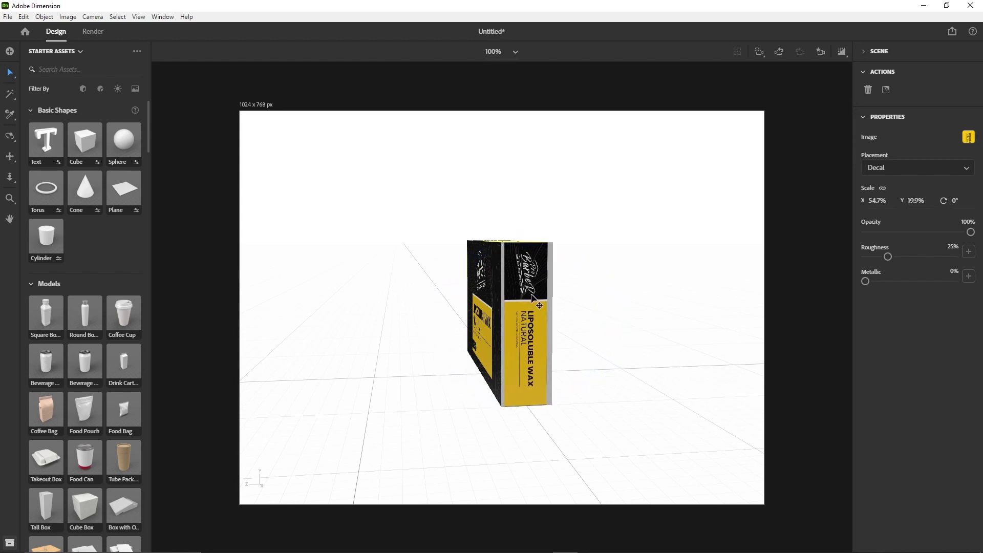
drag(630, 324, 656, 327)
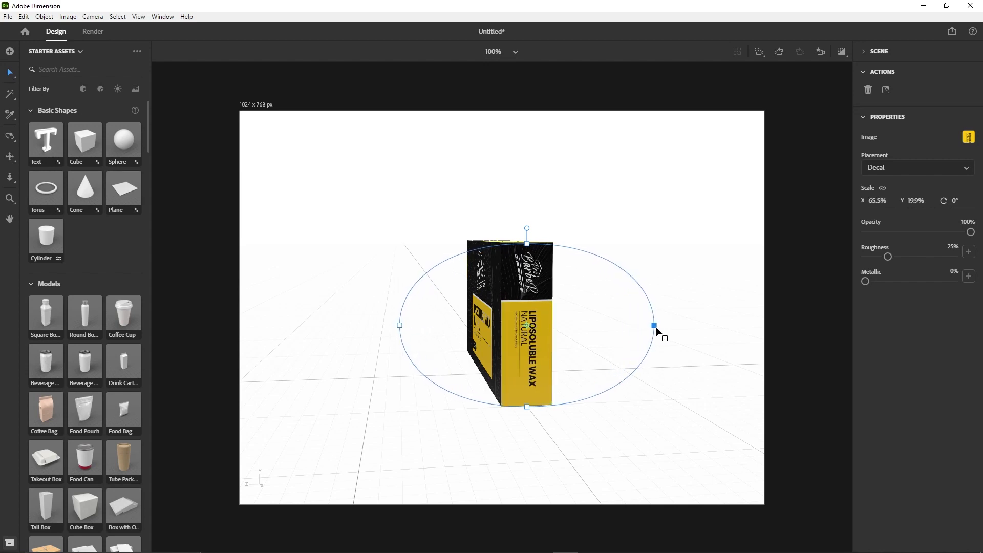
Place ambalaj-tasarimi-04.png from the project folder on the box's blank back face as a decal.
key(1)
drag(664, 250, 399, 220)
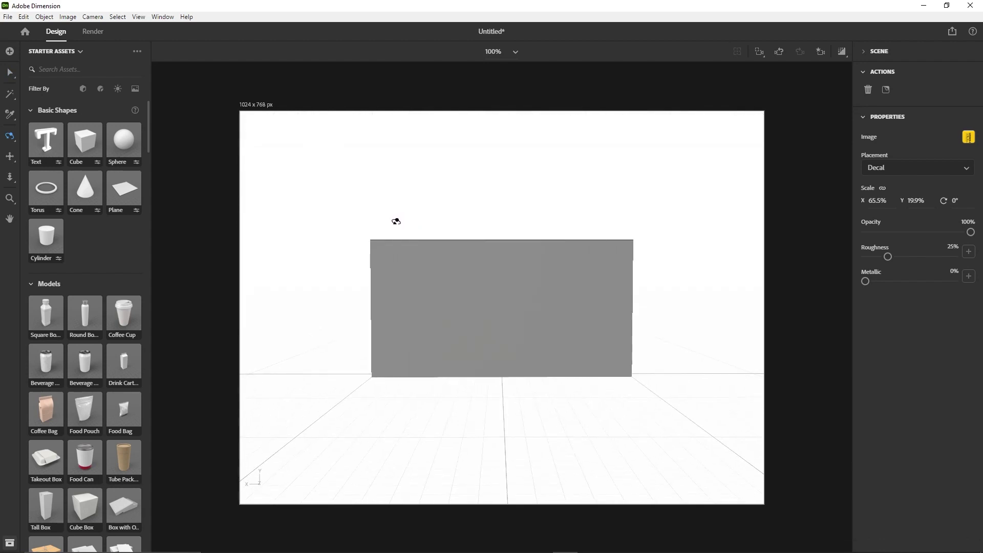
click(92, 16)
mouse_move(154, 169)
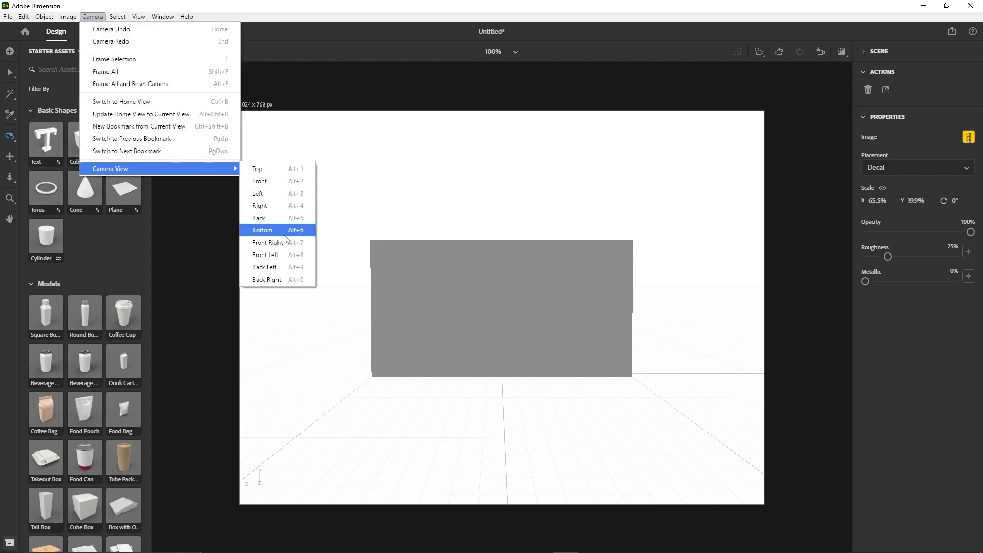
click(109, 251)
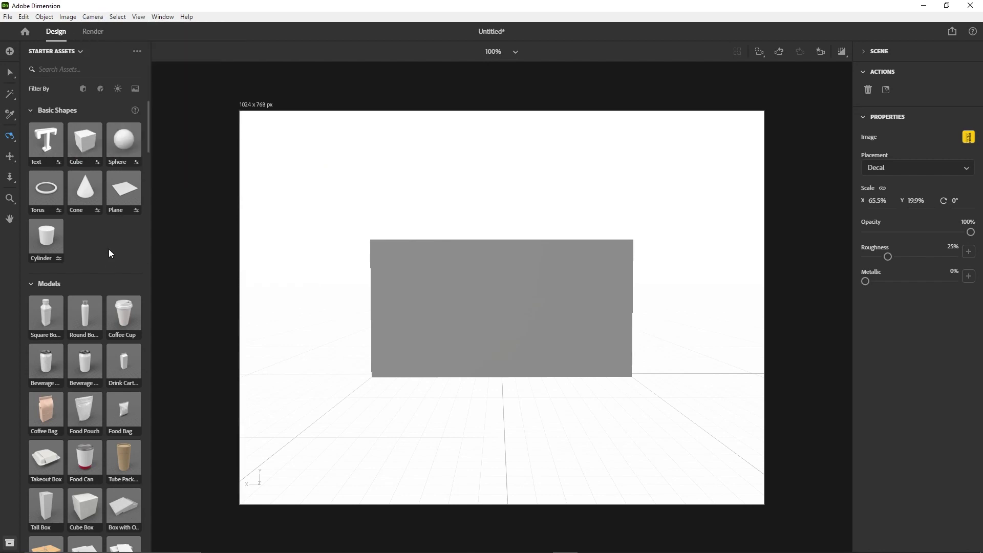
key(alt+Tab)
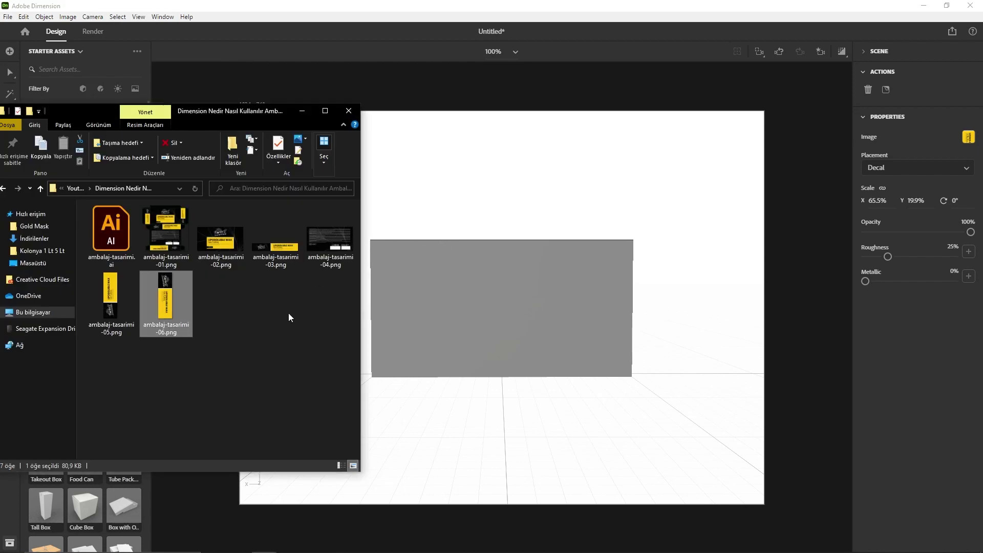
drag(327, 238, 481, 316)
Center the back decal, stretch it to about 20.3% in X and 37.3% in Y to cover the face, and deselect it.
key(v)
click(502, 309)
drag(501, 307, 530, 301)
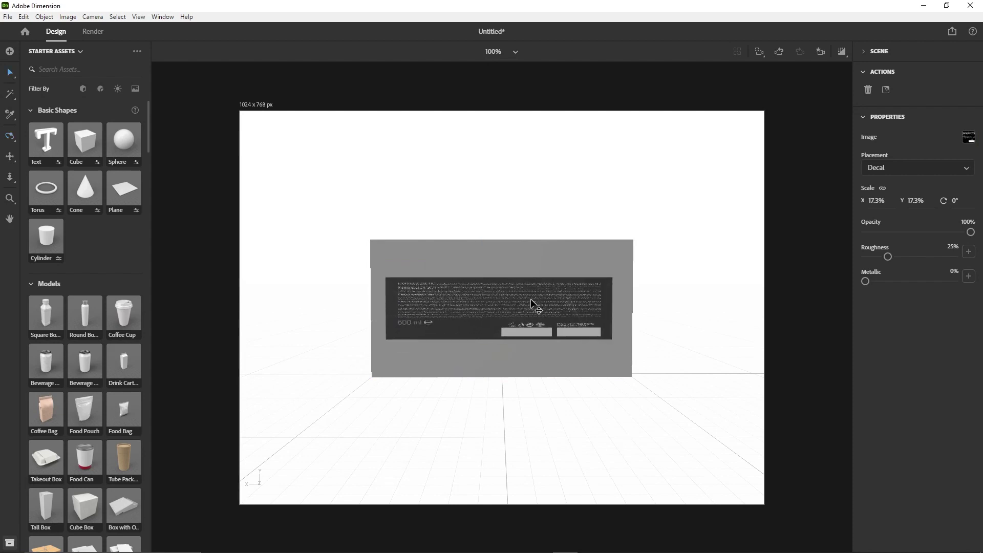
drag(498, 248, 500, 175)
drag(611, 309, 629, 309)
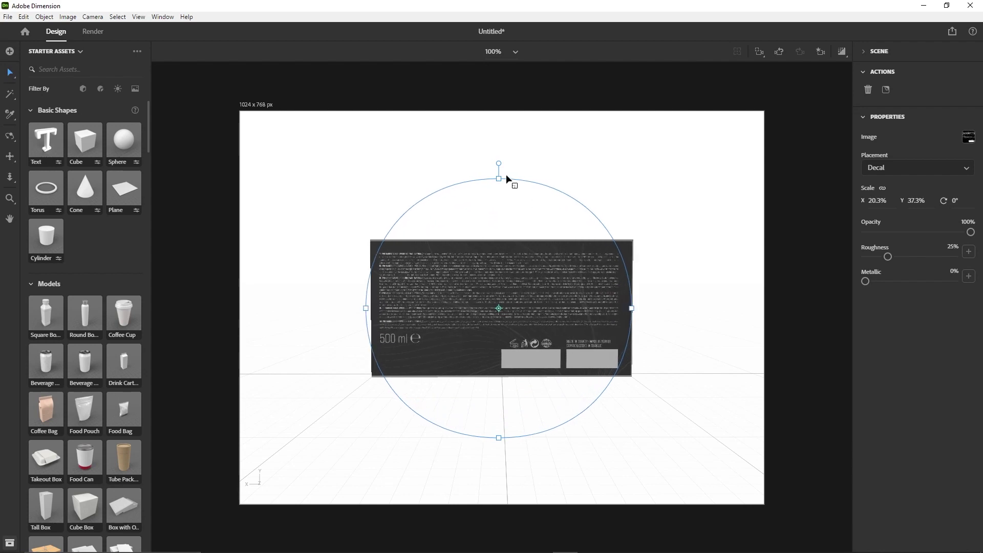
drag(498, 174, 783, 193)
click(615, 175)
Return to the box's front, open the cube's list of graphics, go through the placed decals and select the front-face graphic.
key(1)
key(v)
click(563, 314)
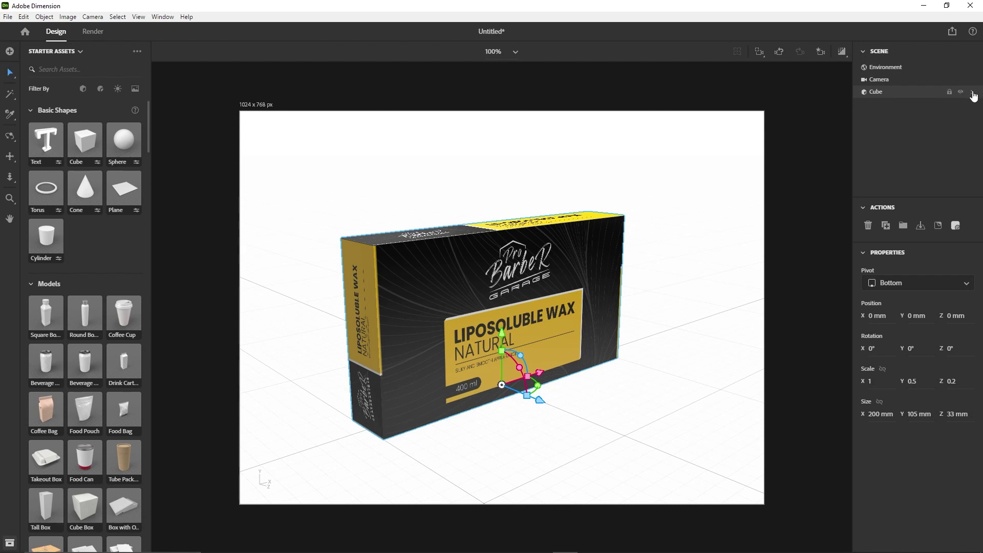
click(972, 94)
click(885, 144)
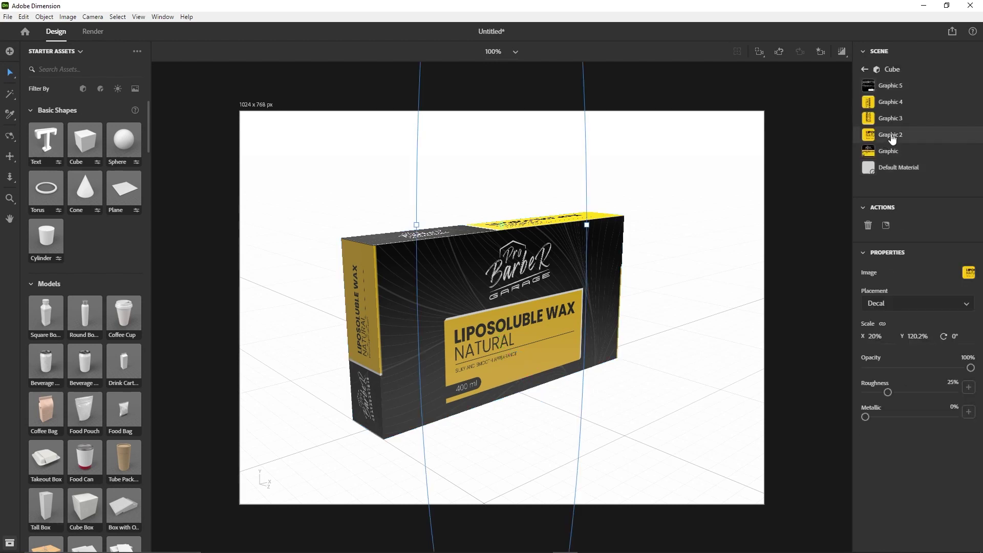
click(900, 109)
click(892, 87)
click(895, 136)
click(894, 152)
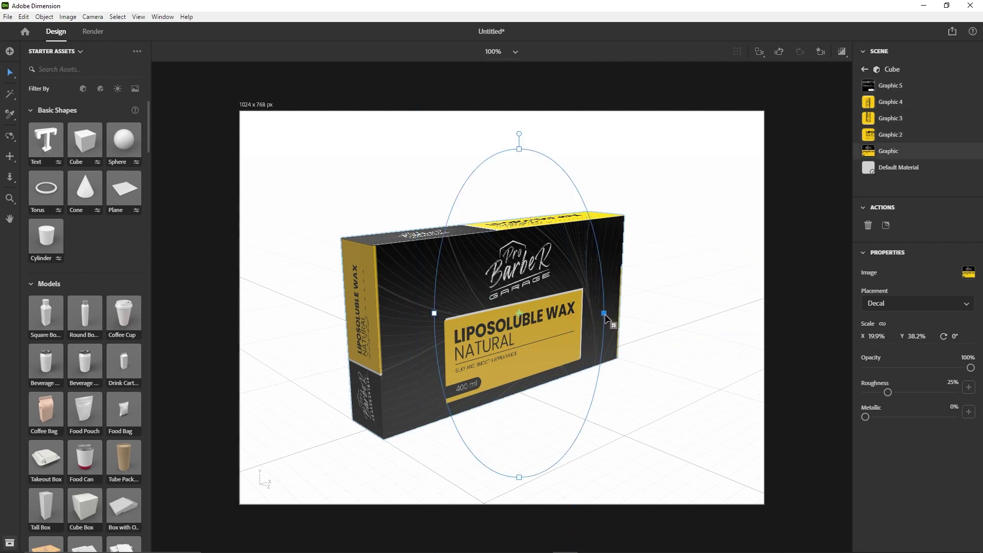
Widen the front decal to about 20.5% in X and move its graphic to the top of the cube's graphics order.
mouse_move(604, 313)
mouse_down()
mouse_move(614, 313)
mouse_move(593, 314)
mouse_move(606, 321)
mouse_up()
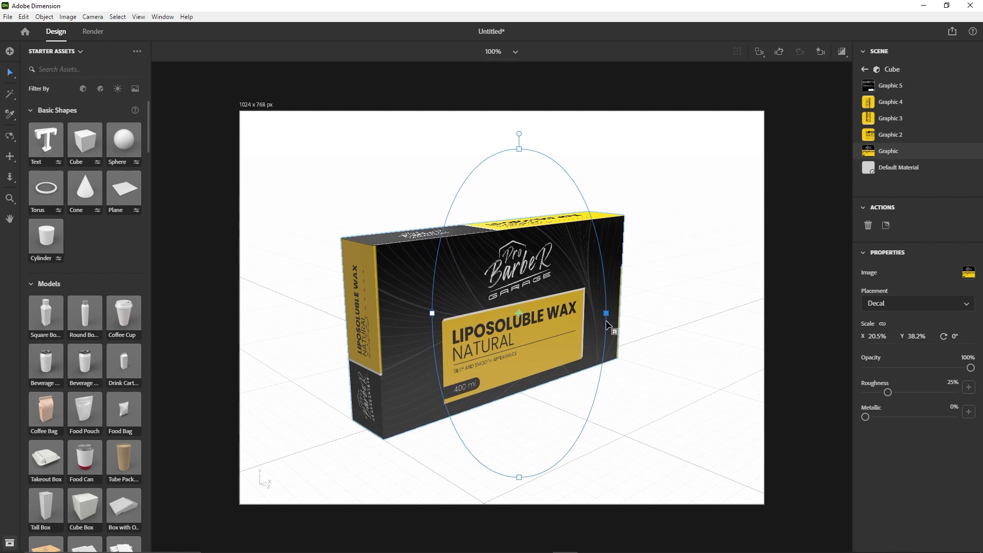
drag(906, 160, 903, 86)
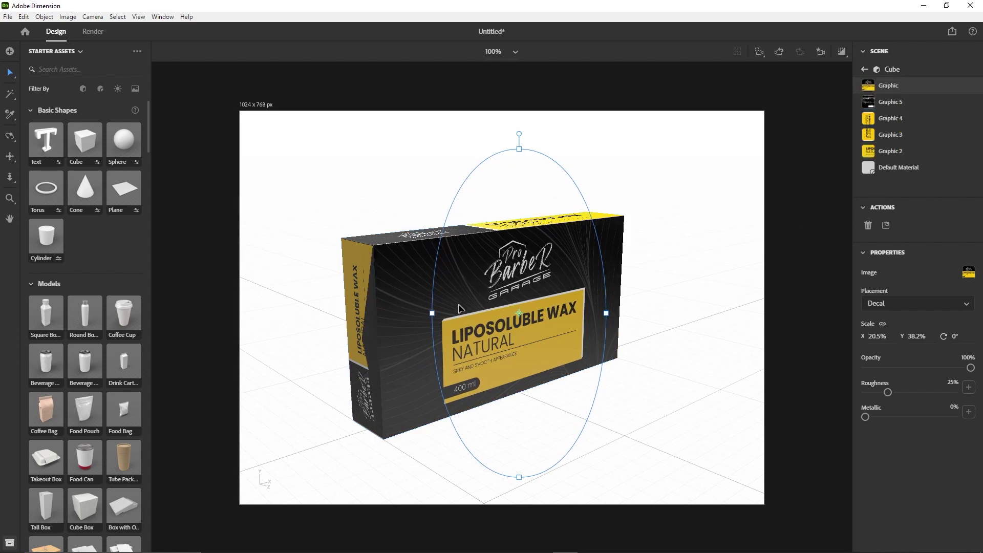
Narrow the front decal to about 19.7% in X so it no longer overlaps the side face.
drag(434, 314, 436, 314)
key(Escape)
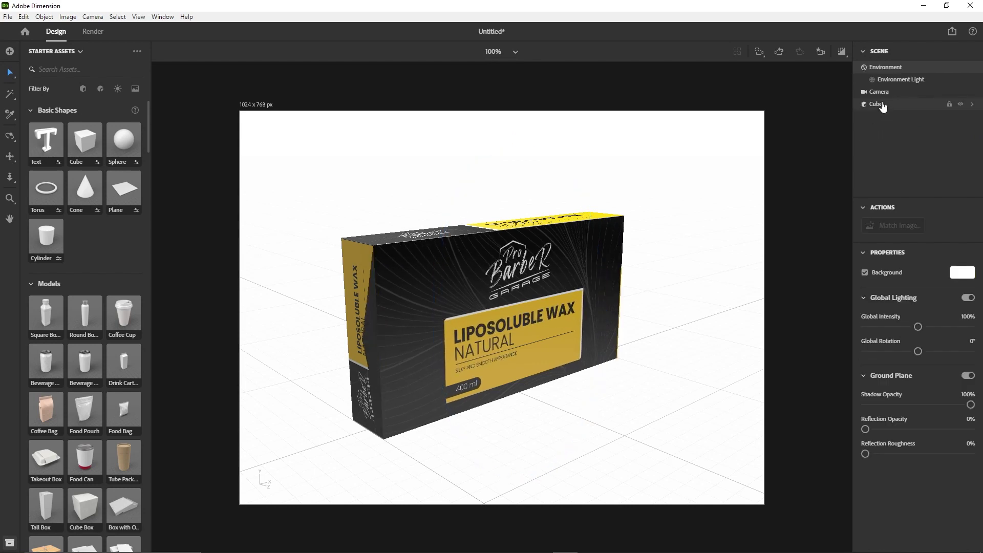
click(886, 106)
click(435, 312)
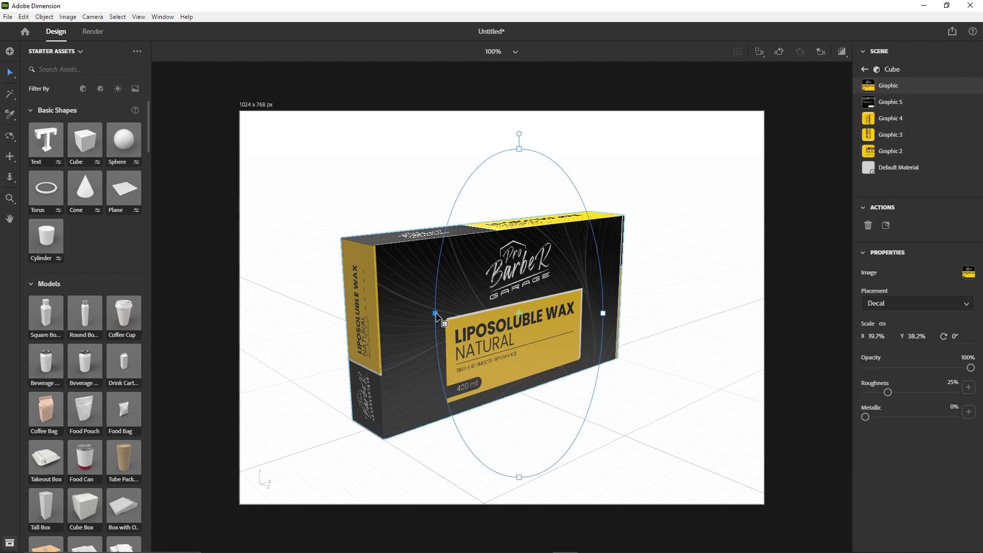
Duplicate the finished box and move one of the two boxes behind the other.
click(664, 276)
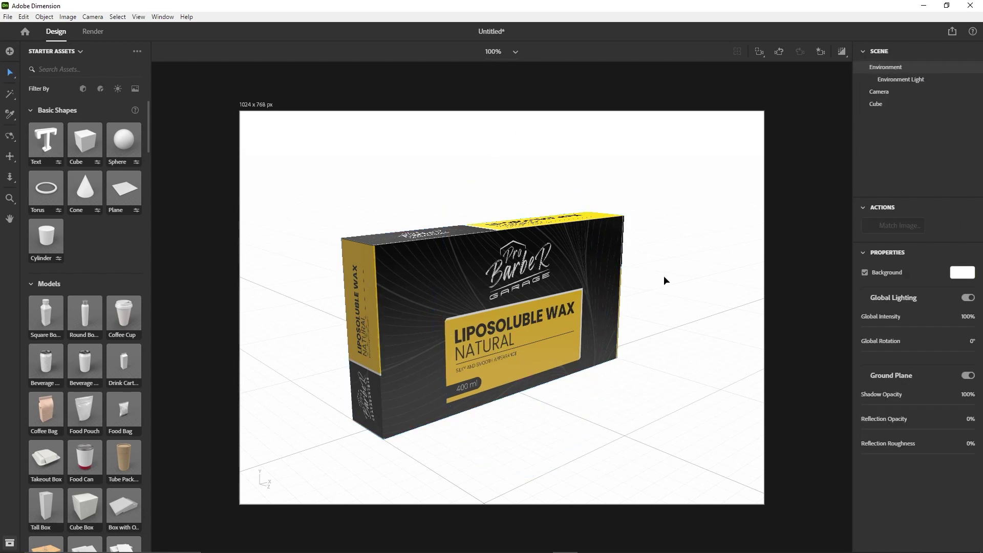
key(1)
drag(637, 253, 548, 292)
scroll(548, 292, down, 10)
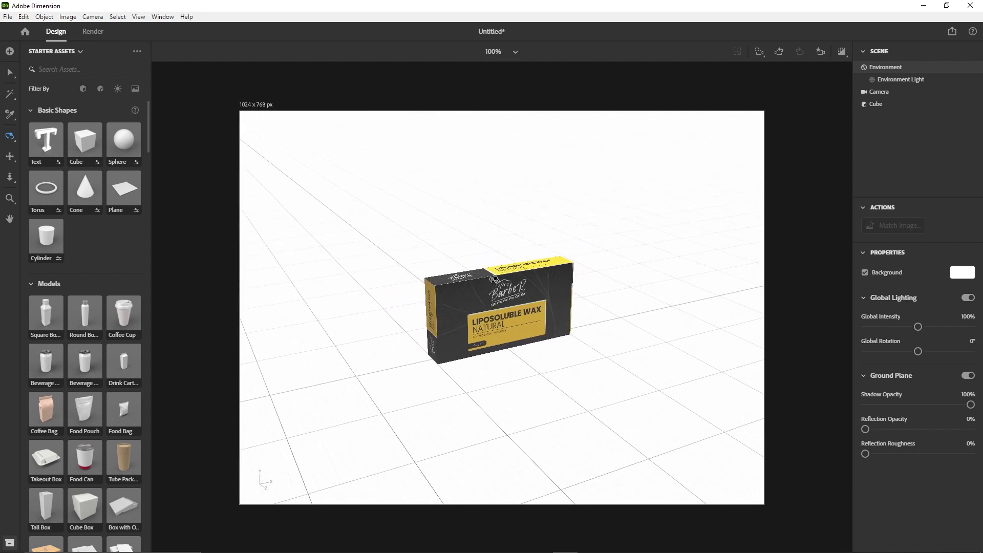
click(877, 104)
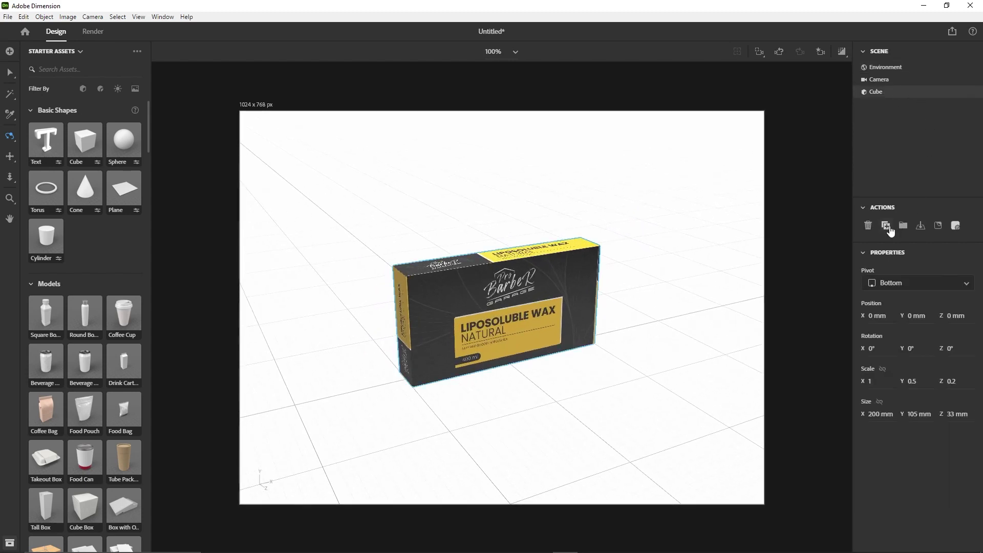
click(886, 226)
key(v)
drag(540, 279, 438, 237)
Move the front box to about X 29.5 mm, Z 69.6 mm and the rear box to about X -57 mm, Z -118 mm.
click(543, 284)
drag(542, 281, 603, 292)
click(453, 244)
drag(453, 244, 468, 255)
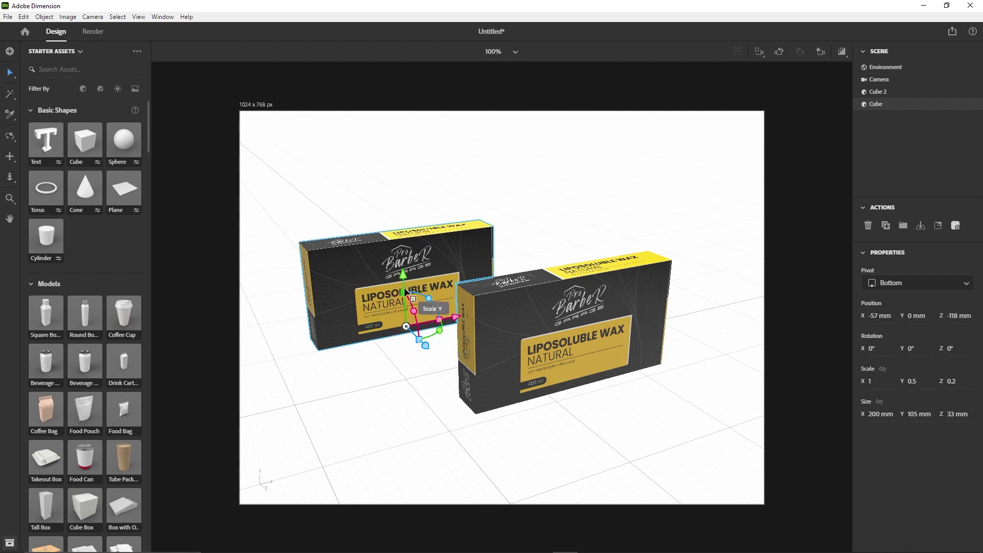
Raise the rear box to about Y 34.7 mm and rotate it to about 7° in X and 179° in Y, showing its back face.
mouse_move(402, 275)
mouse_down()
mouse_move(402, 174)
mouse_move(398, 243)
mouse_move(441, 275)
mouse_move(400, 252)
mouse_move(378, 258)
mouse_move(416, 263)
mouse_move(415, 307)
mouse_move(414, 284)
mouse_up()
drag(386, 241, 290, 240)
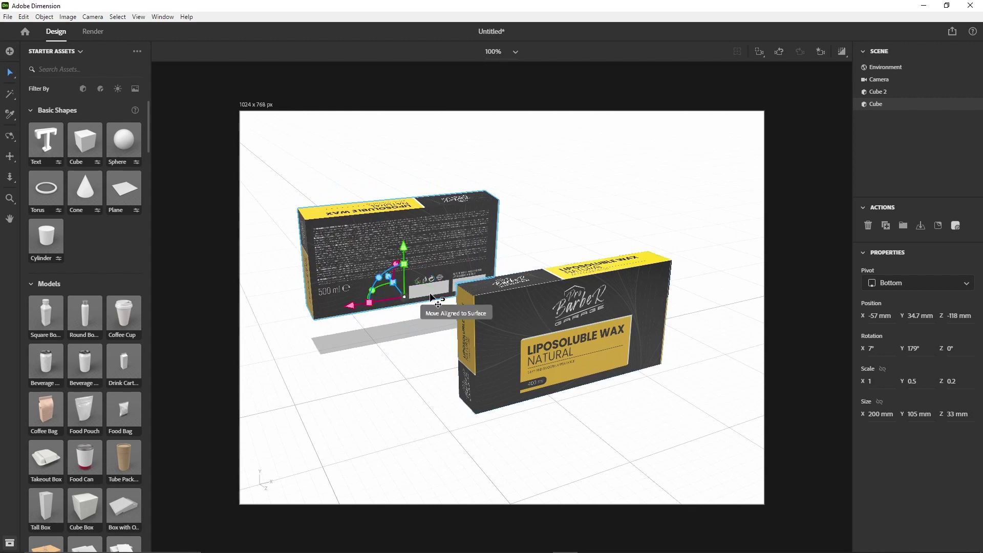
drag(372, 290, 428, 205)
Frame both boxes from a lower camera angle using the Orbit, Dolly and Pan tools.
key(1)
key(v)
drag(406, 270, 513, 211)
key(1)
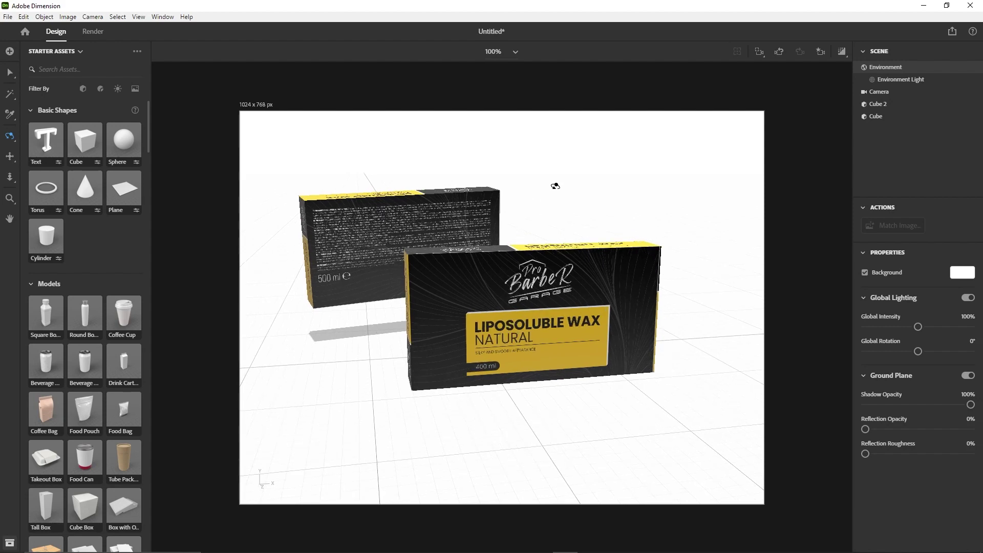
key(3)
drag(556, 186, 507, 152)
key(2)
drag(473, 207, 415, 247)
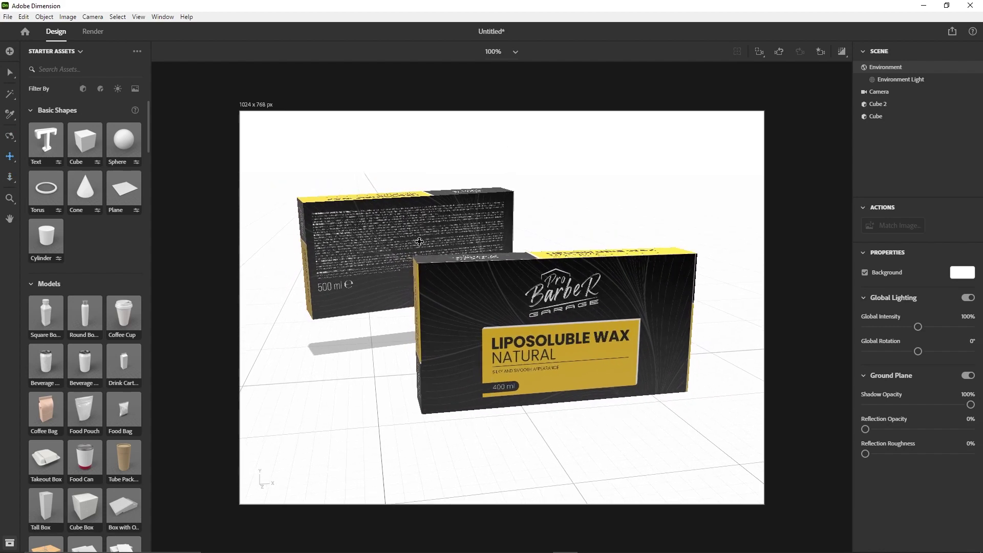
Apply the Matte standard material to the rear box and the Plastic material to the front box.
scroll(109, 293, down, 15)
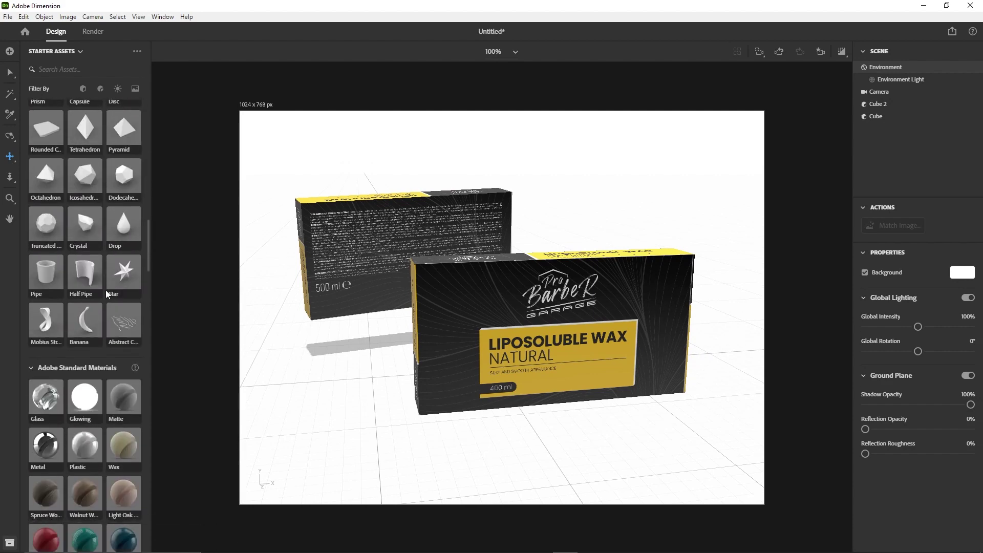
scroll(91, 226, up, 3)
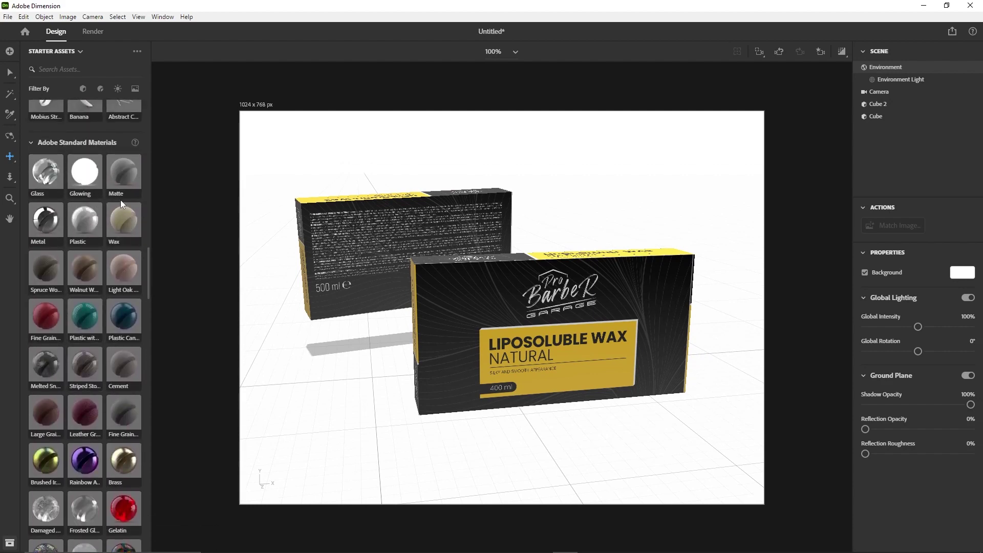
click(565, 300)
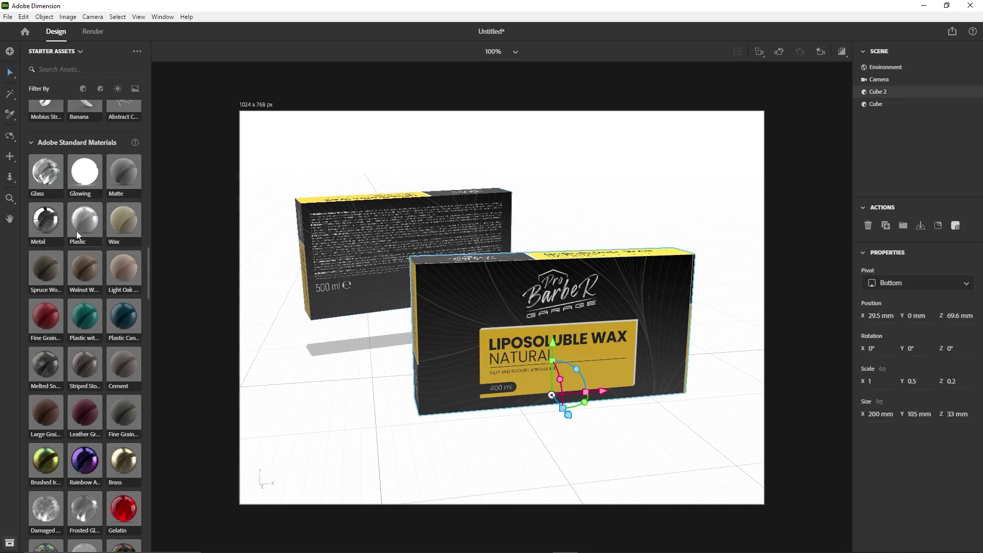
click(373, 229)
click(316, 262)
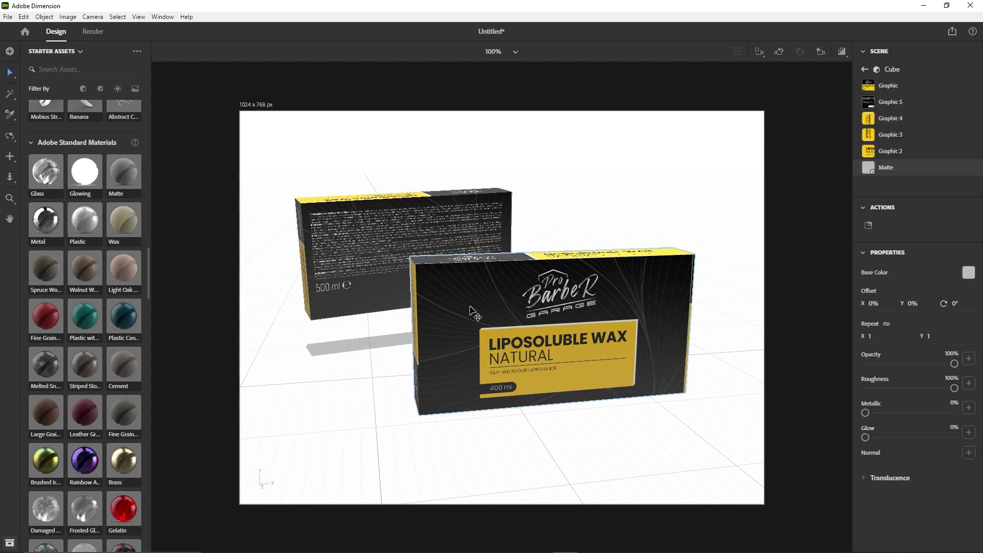
click(538, 308)
drag(81, 224, 572, 319)
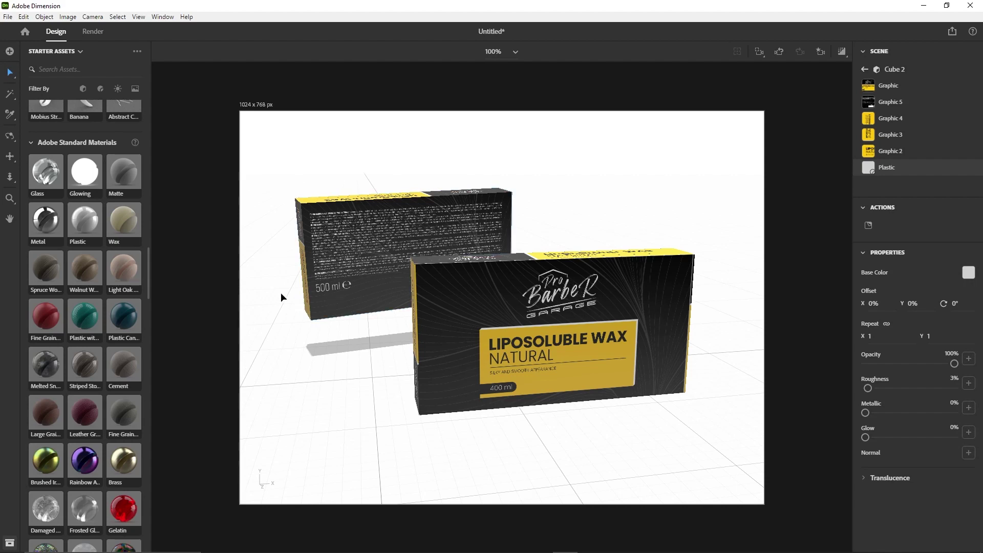
Light the scene with the Studio Panels Light environment light and orbit the camera to show more of the box tops and sides.
scroll(121, 305, down, 10)
scroll(106, 307, down, 1)
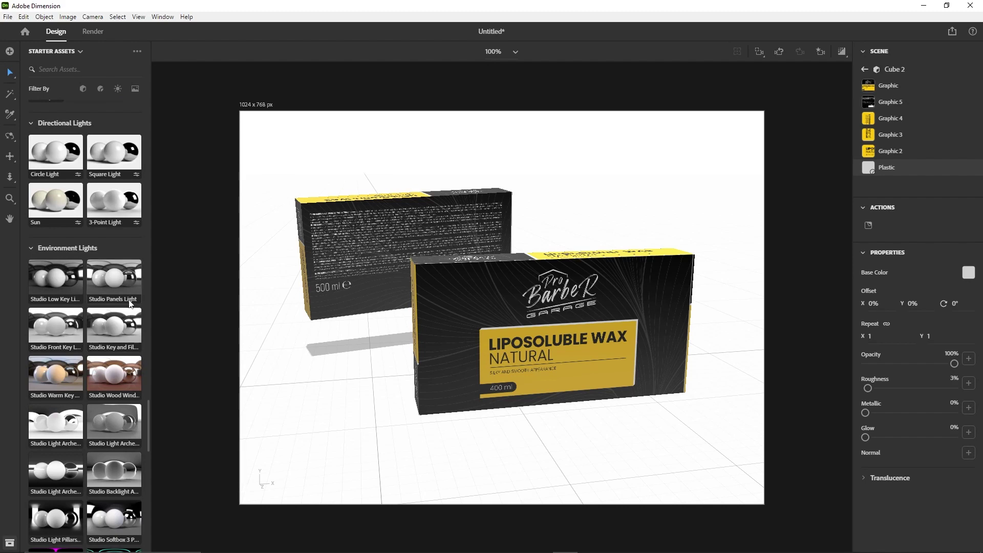
drag(119, 280, 323, 369)
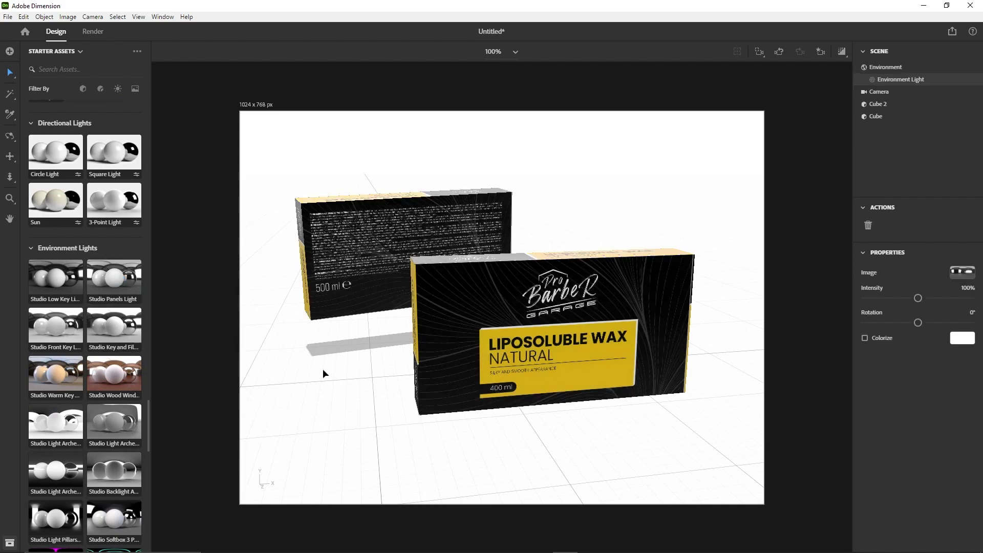
key(1)
drag(420, 175, 441, 163)
Add a 3-Point Light and a Square directional light, and hide the Key, Fill and Back lights.
scroll(34, 293, up, 2)
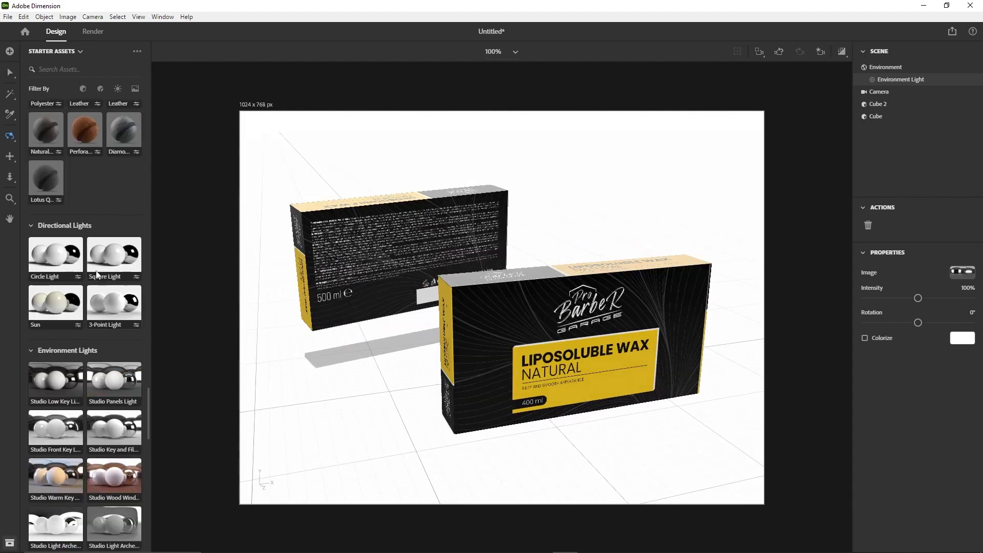
click(110, 263)
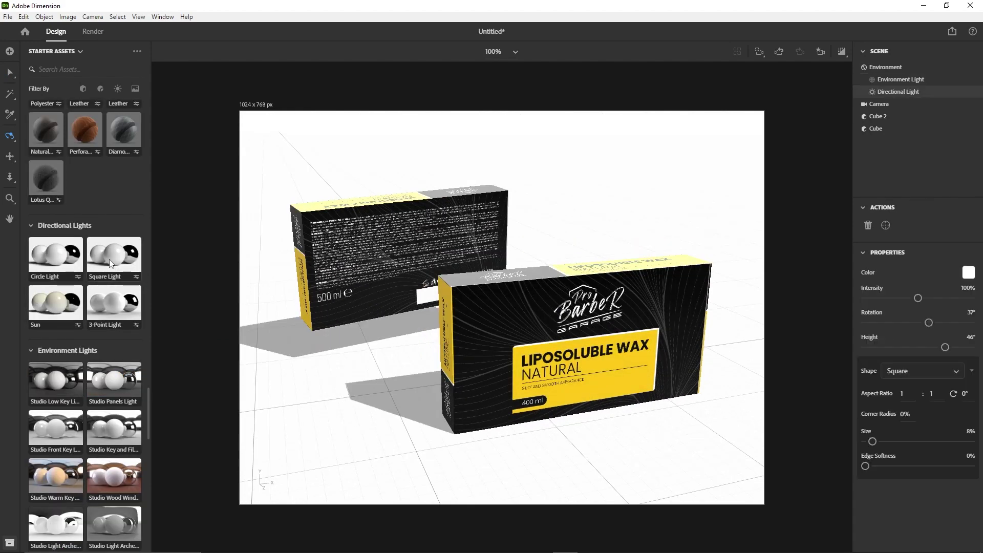
click(110, 297)
click(104, 269)
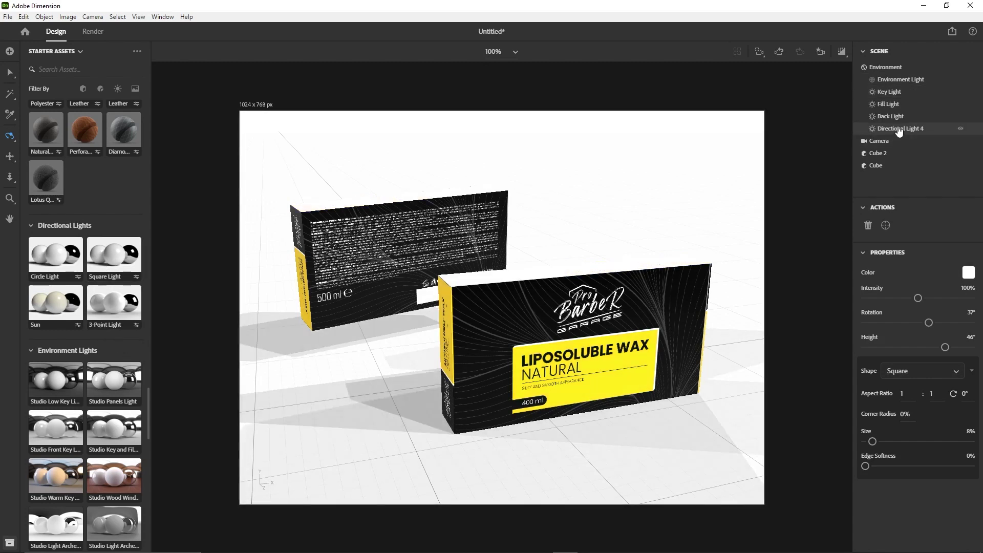
click(961, 131)
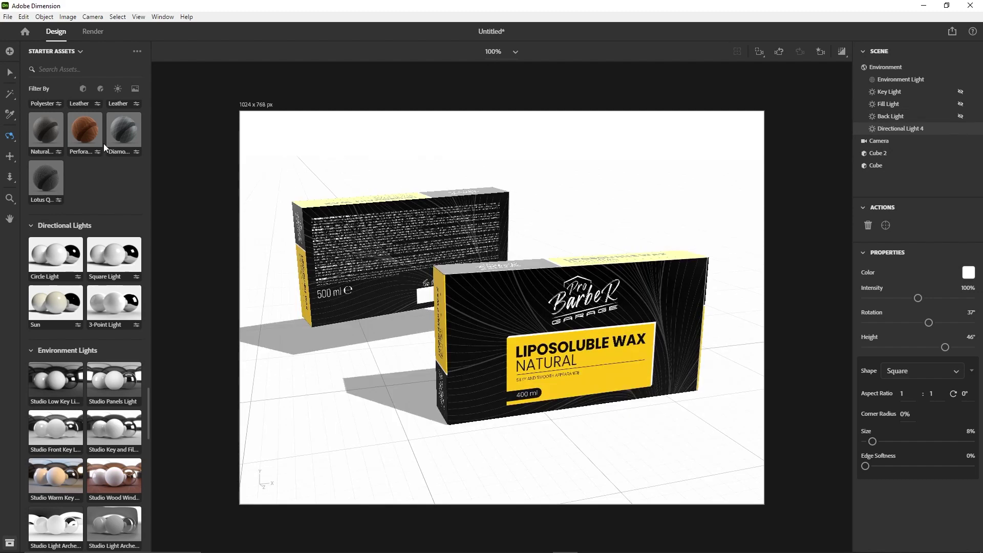
Render the scene as a PSD at Low (Fast) quality with the export filename ambalaj.
click(94, 35)
click(56, 33)
click(92, 32)
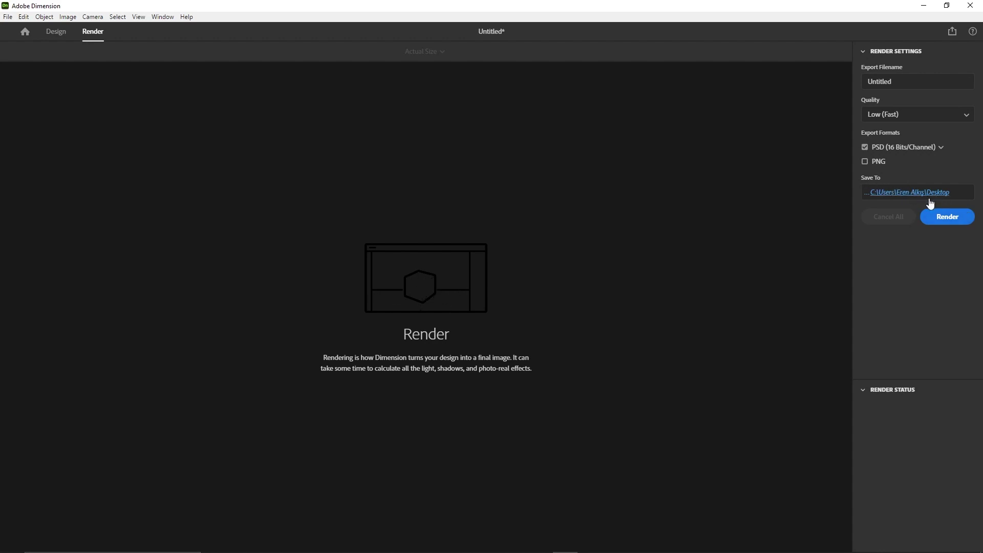
click(921, 115)
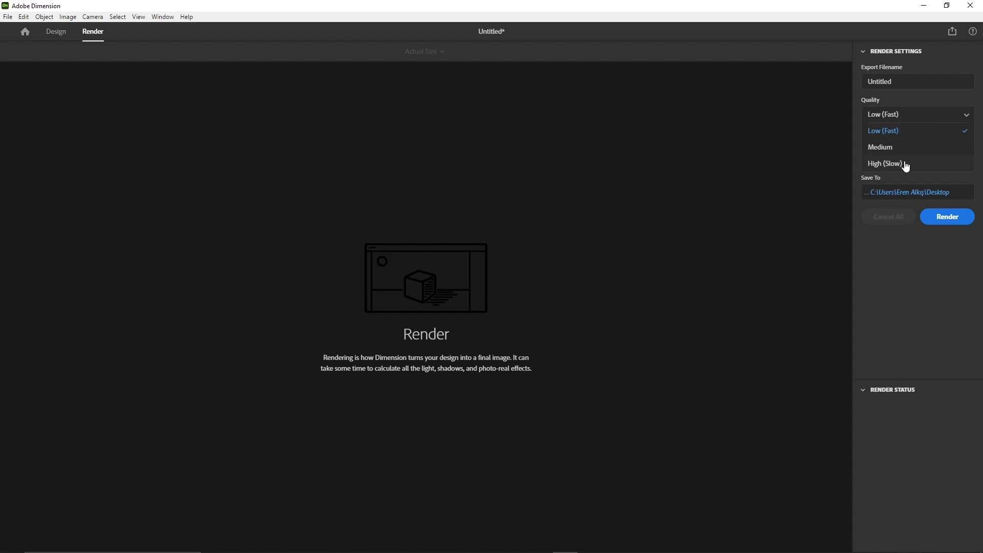
click(905, 82)
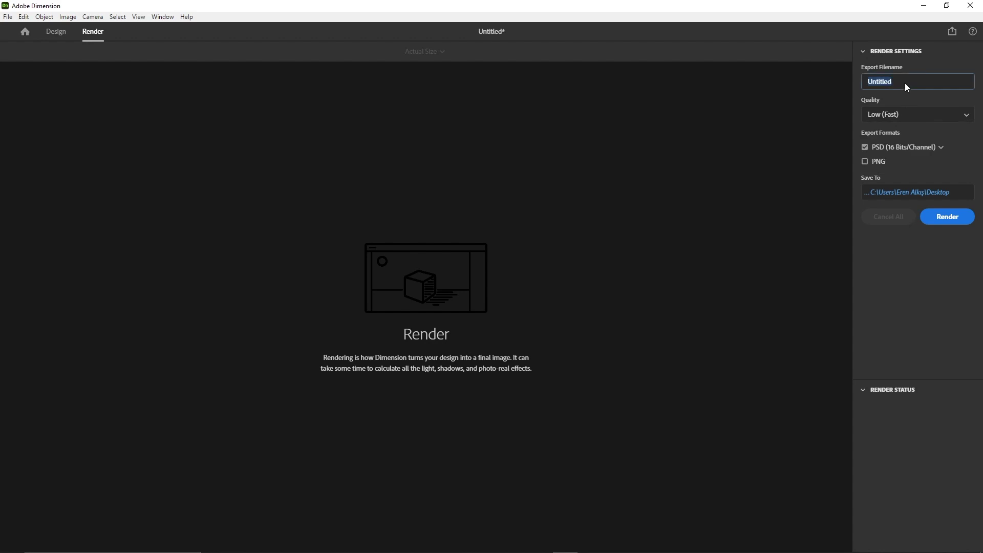
text(ambal)
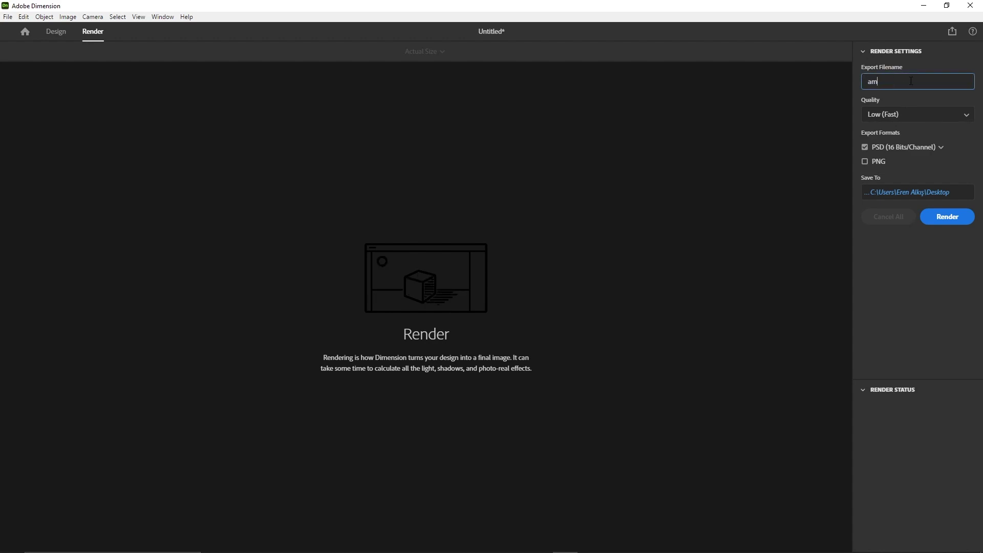
text(aj)
click(947, 217)
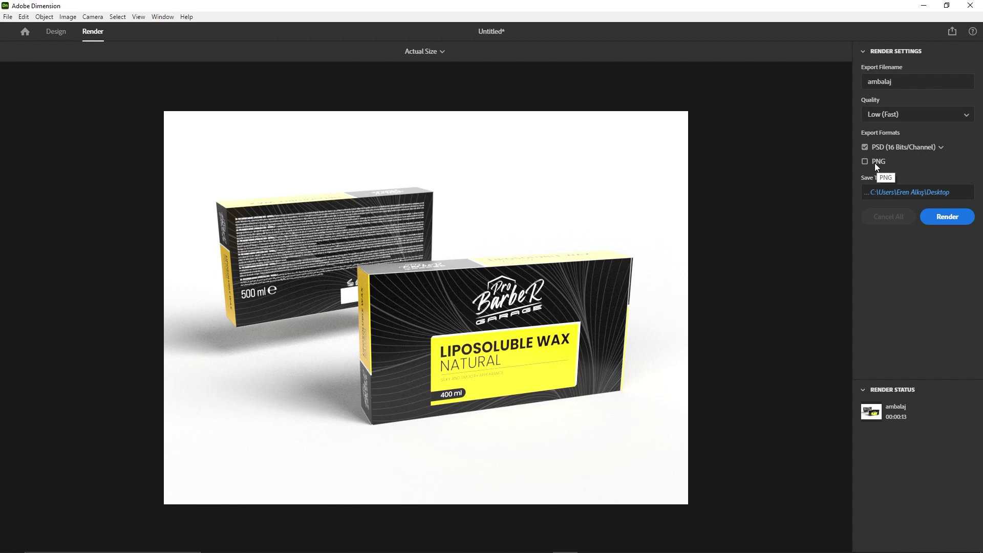
Review the rendered ambalaj.png in Photos and switch to ambalaj.psd in Photoshop to inspect the front box's label up close.
click(924, 8)
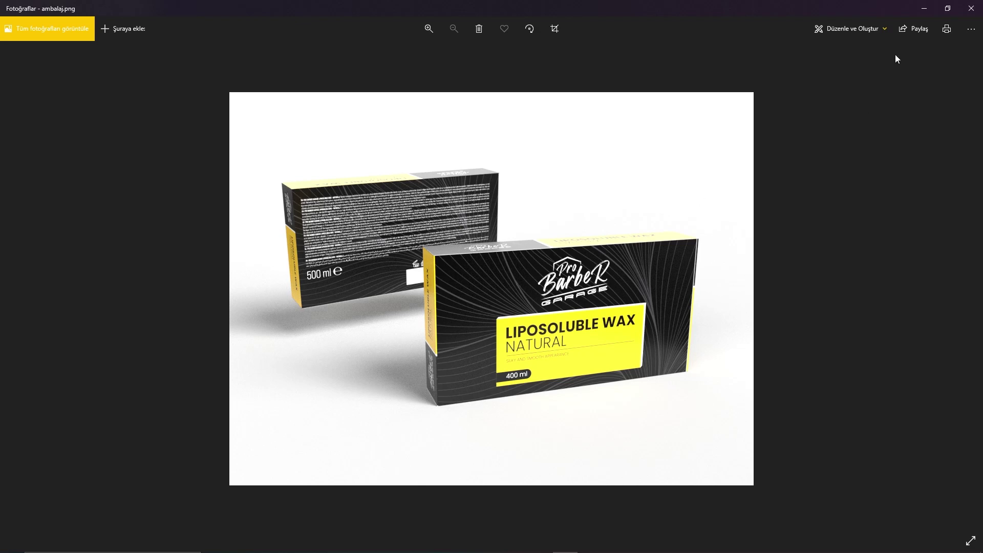
click(924, 7)
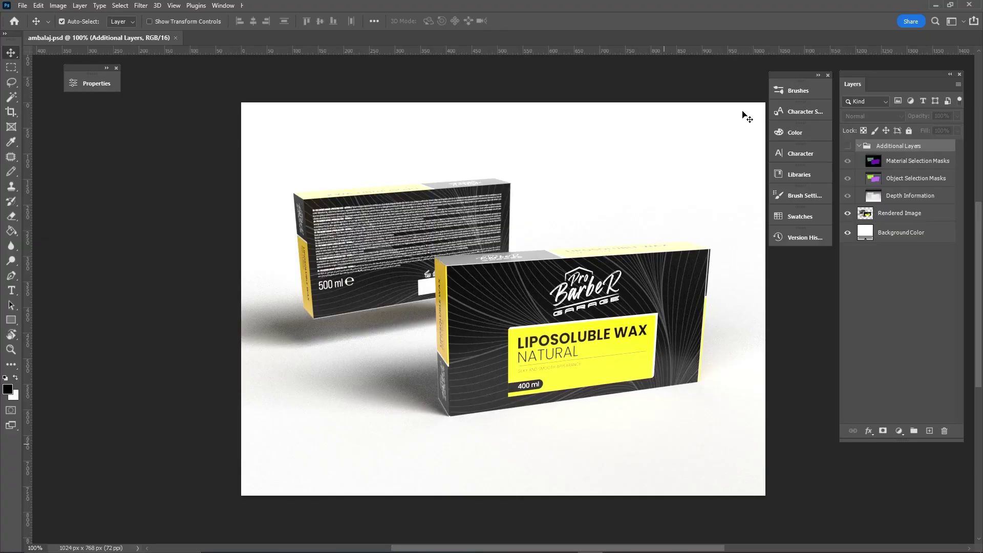
key(z)
click(549, 359)
drag(527, 422, 443, 278)
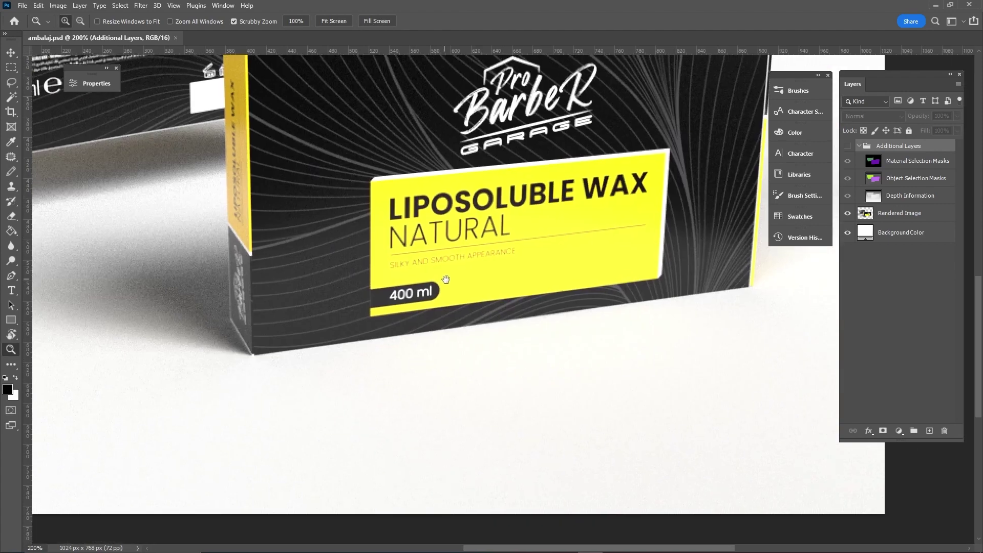
key(ctrl+1)
Toggle the Background Color layer's visibility off and on, and set its fill to mustard yellow #c4ab37.
click(847, 232)
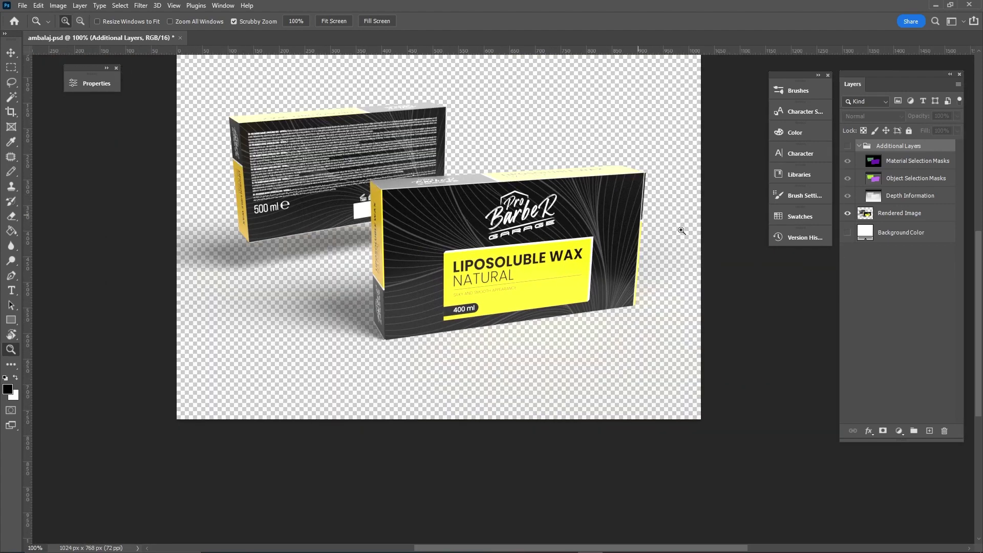
click(848, 233)
click(866, 232)
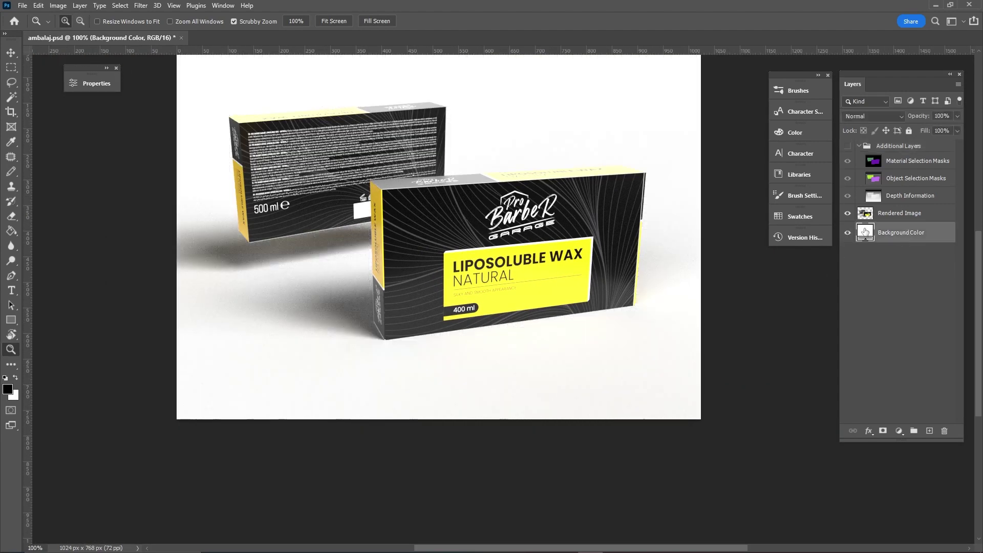
double_click(865, 232)
text(c43737)
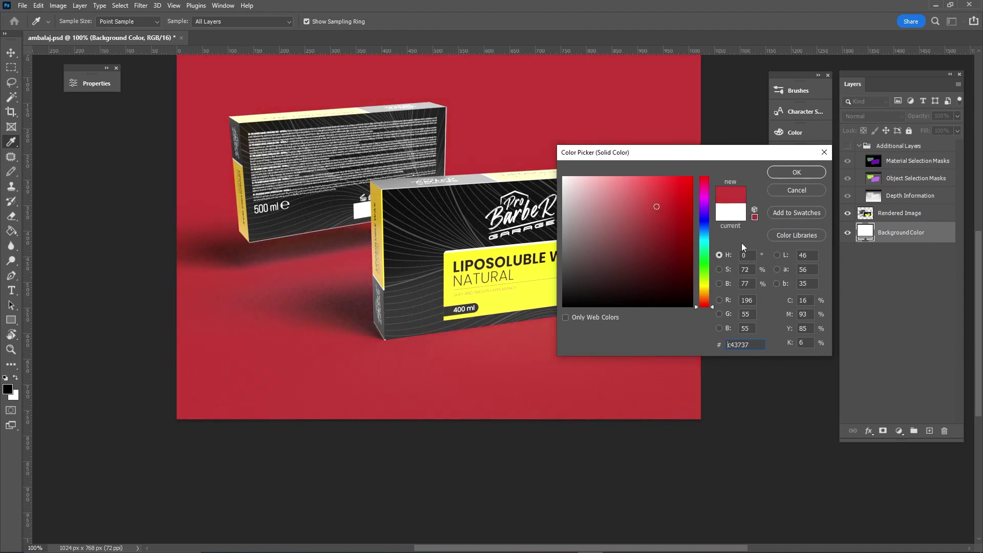
drag(705, 226, 705, 290)
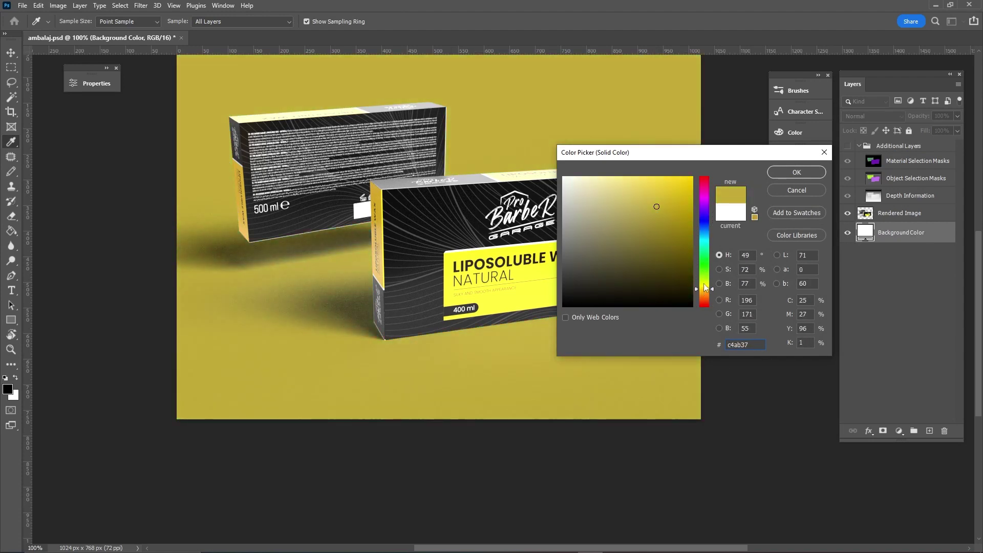
click(792, 172)
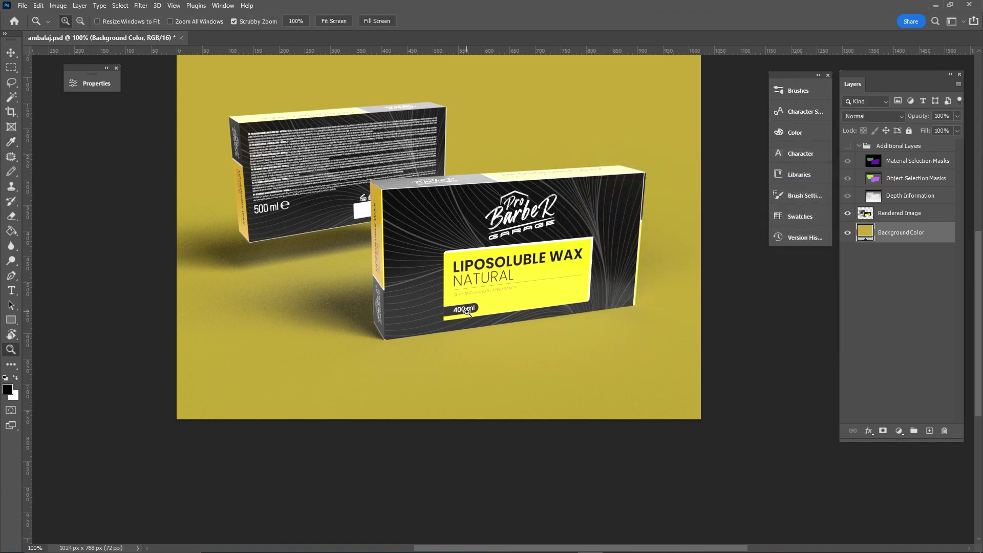
drag(433, 269, 435, 269)
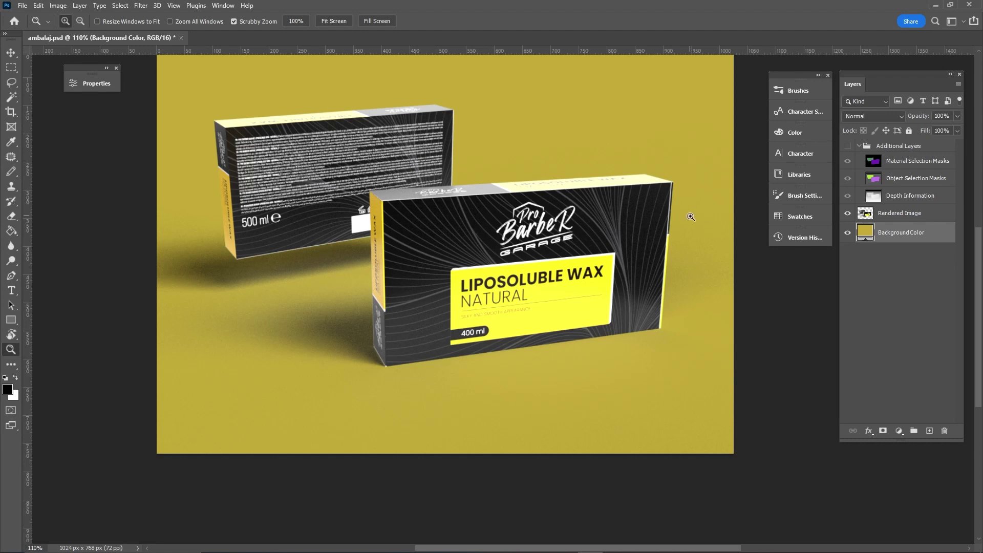
Switch back to Adobe Dimension and set the Table image with the blurred café interior as the scene background.
key(alt+Tab)
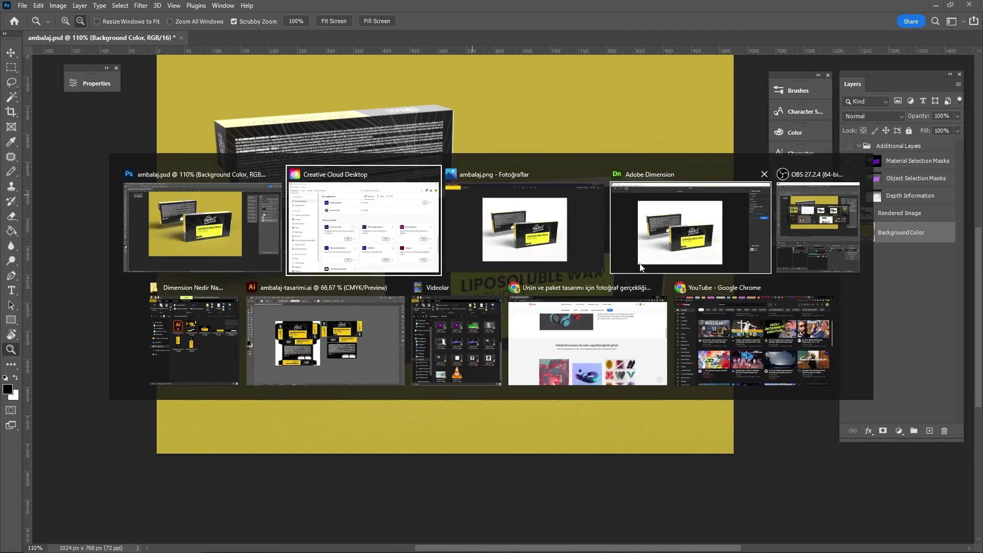
click(616, 249)
scroll(122, 311, down, 10)
scroll(113, 324, down, 5)
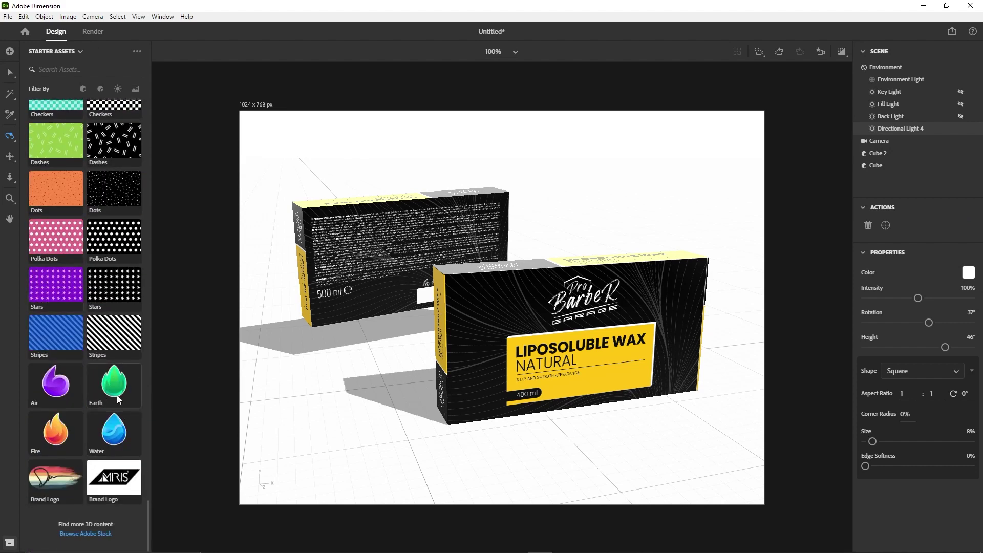
scroll(119, 399, up, 5)
click(58, 253)
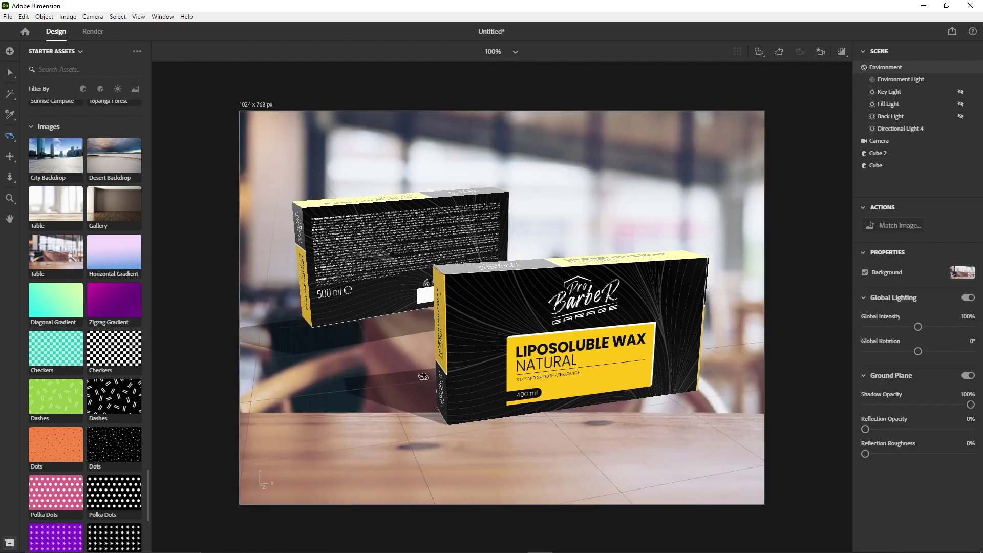
Try the Horizontal Gradient and Zigzag Gradient images as the scene background.
click(117, 251)
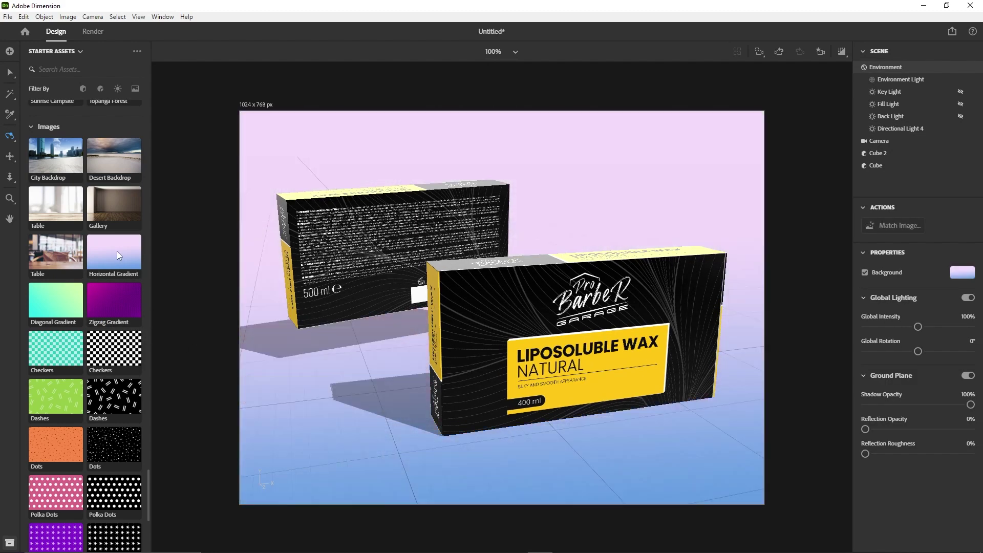
click(103, 302)
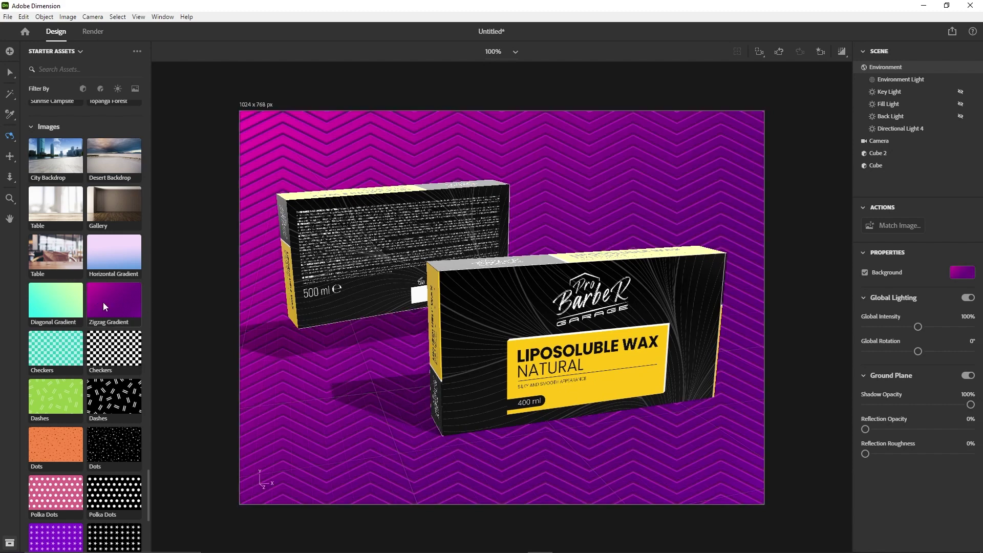
scroll(75, 397, down, 5)
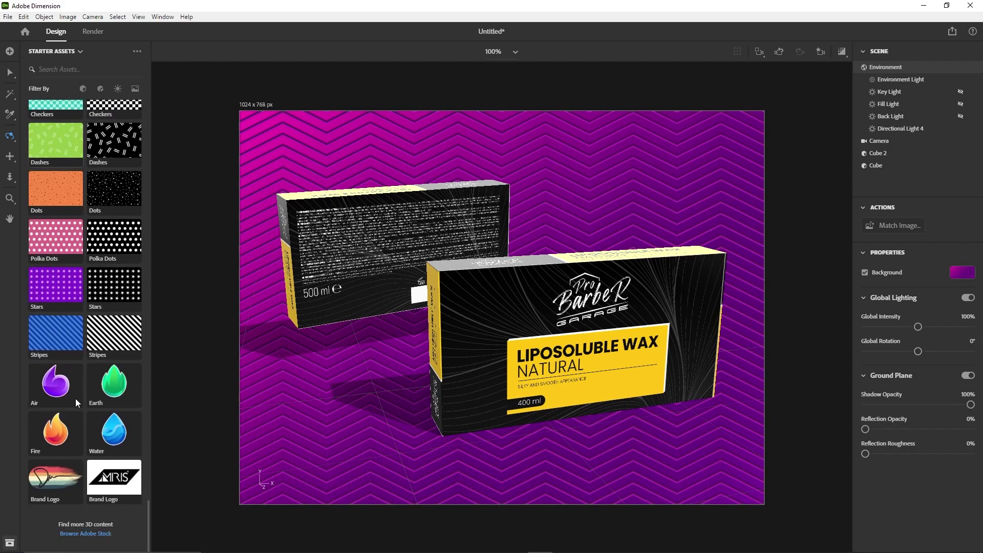
Apply the Mallorca Road environment light to the scene and set the blurred café Table image as the background.
scroll(93, 333, up, 8)
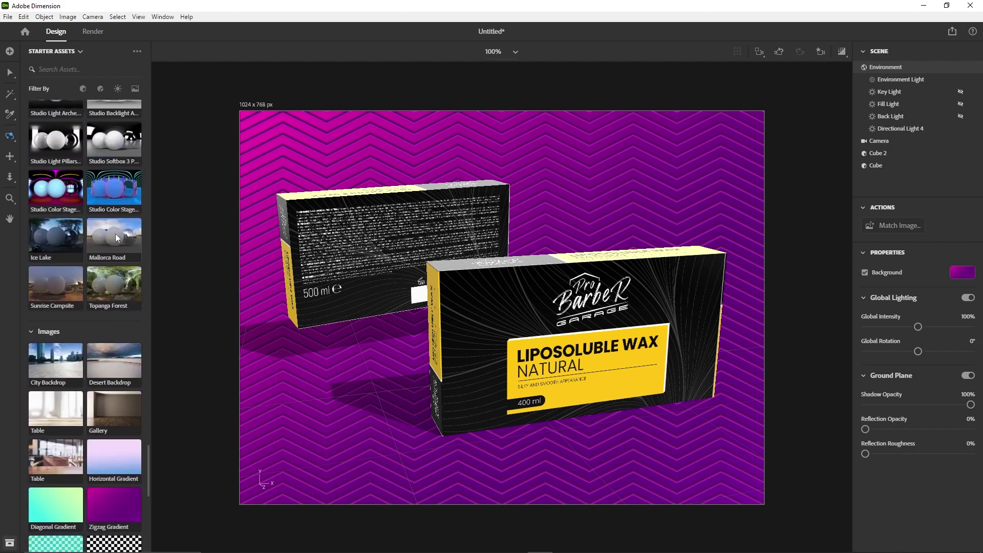
drag(118, 234, 481, 307)
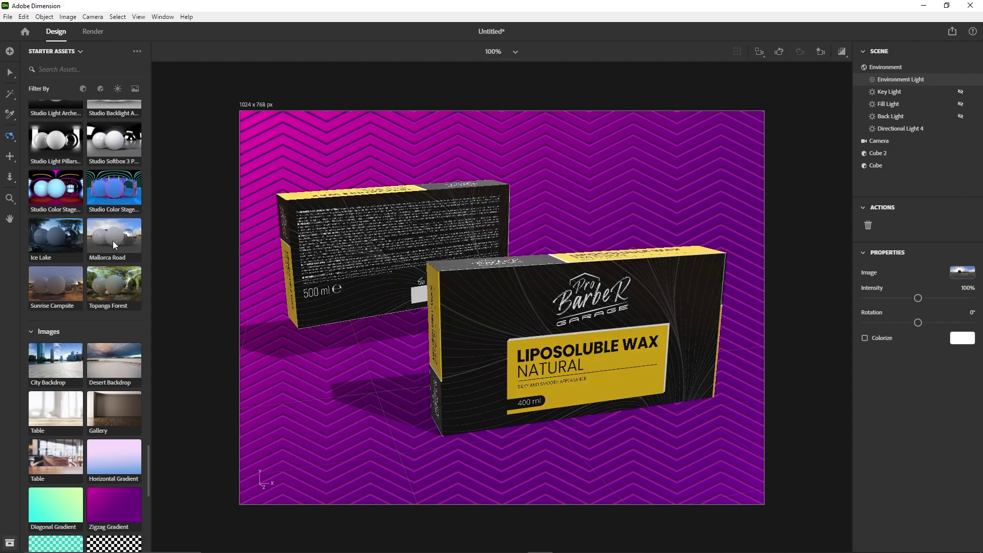
scroll(113, 241, down, 3)
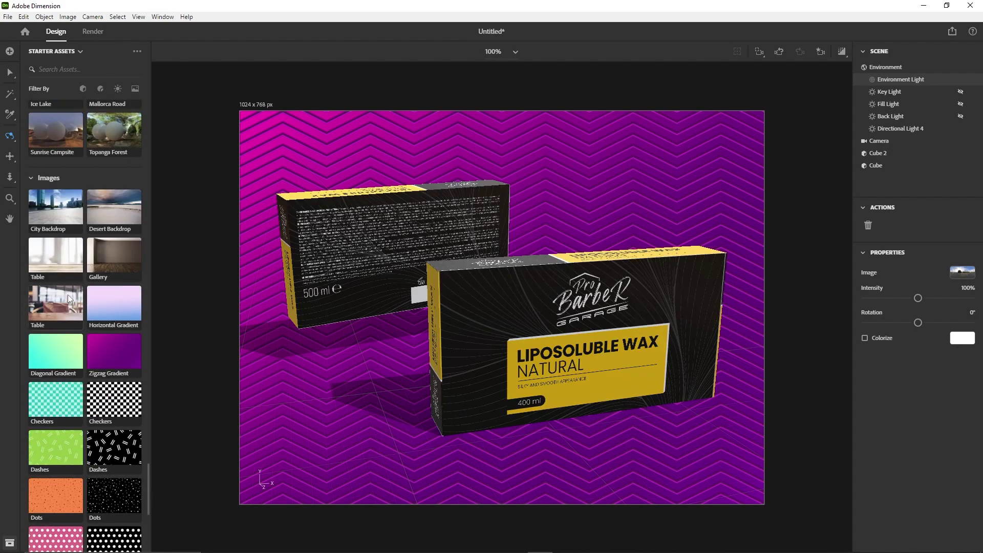
click(68, 294)
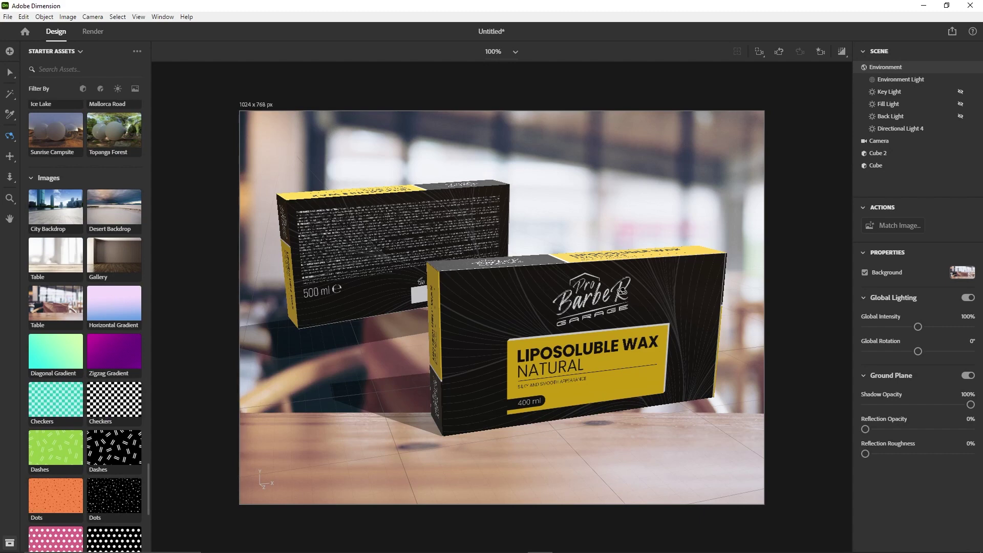
Orbit the camera to a lower, more frontal view of the two boxes and adjust its distance against the café table background.
drag(621, 291, 497, 434)
key(v)
scroll(498, 434, up, 5)
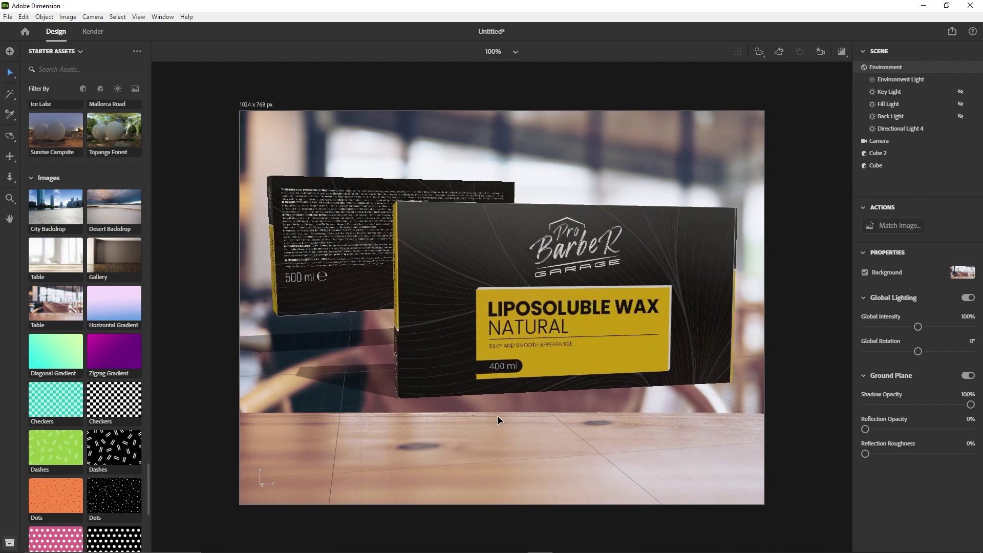
scroll(496, 414, down, 3)
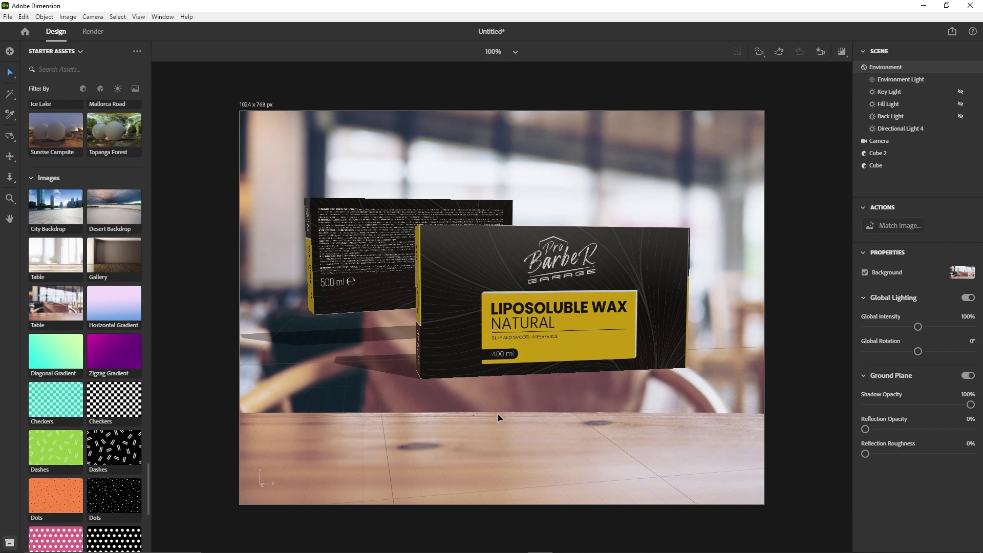
scroll(87, 377, down, 2)
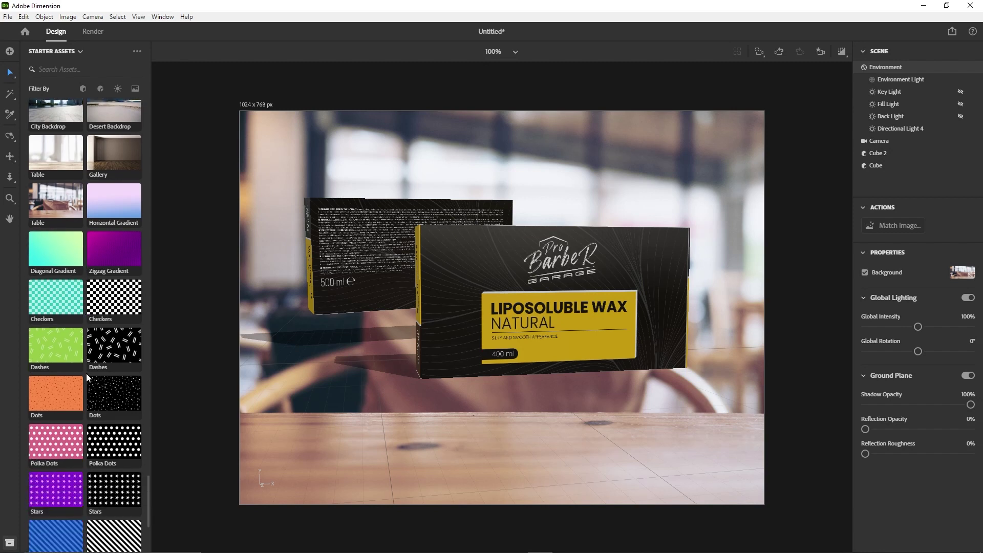
scroll(87, 378, up, 3)
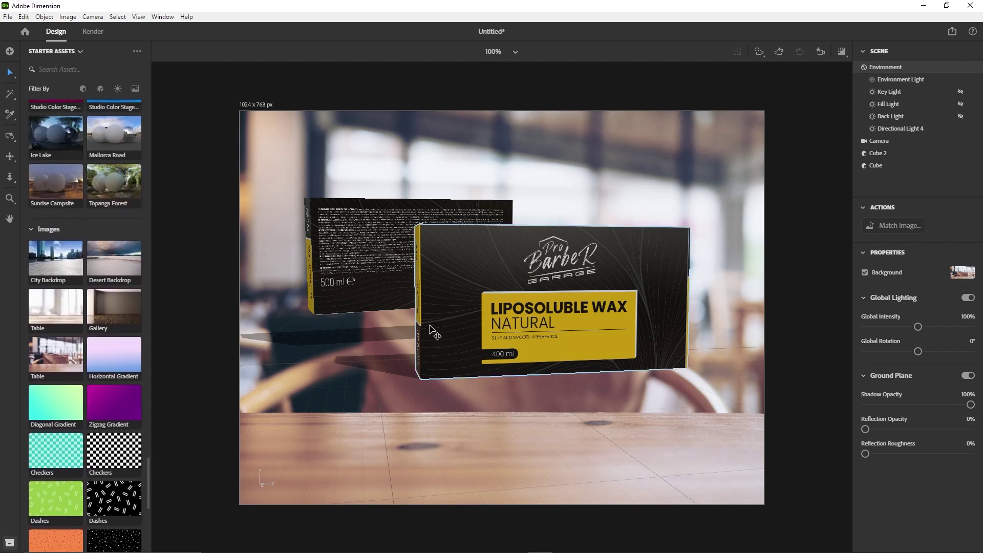
scroll(430, 331, up, 2)
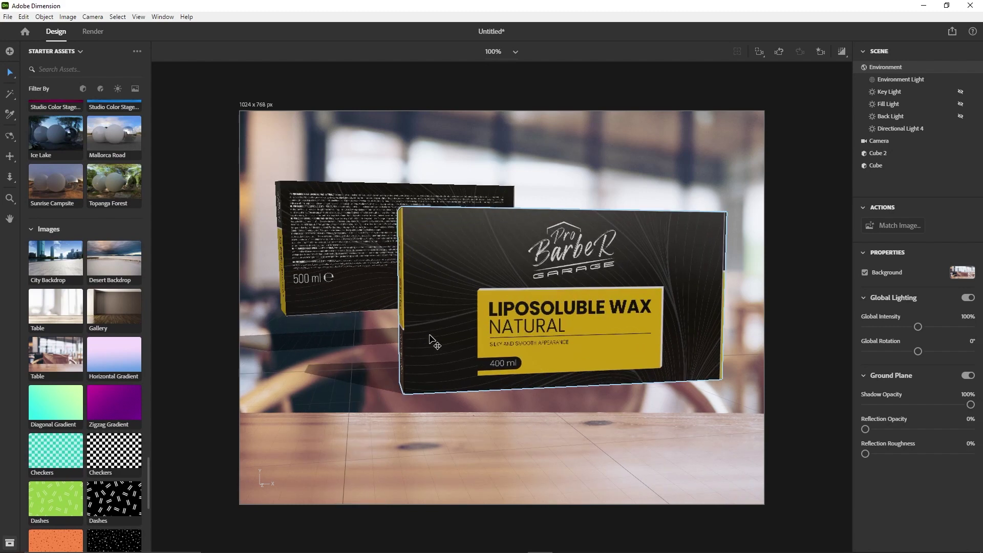